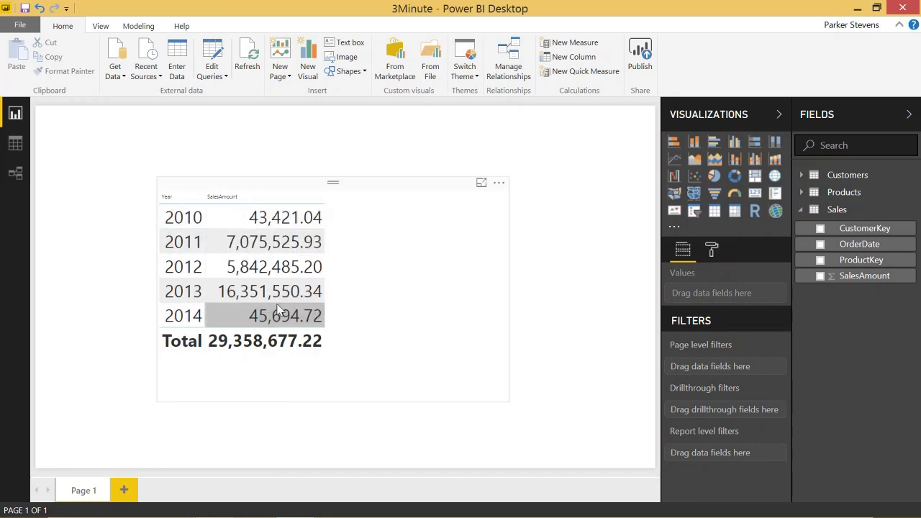
Step: Create a new Sales measure named Over50000 and begin an IF formula
right_click(847, 211)
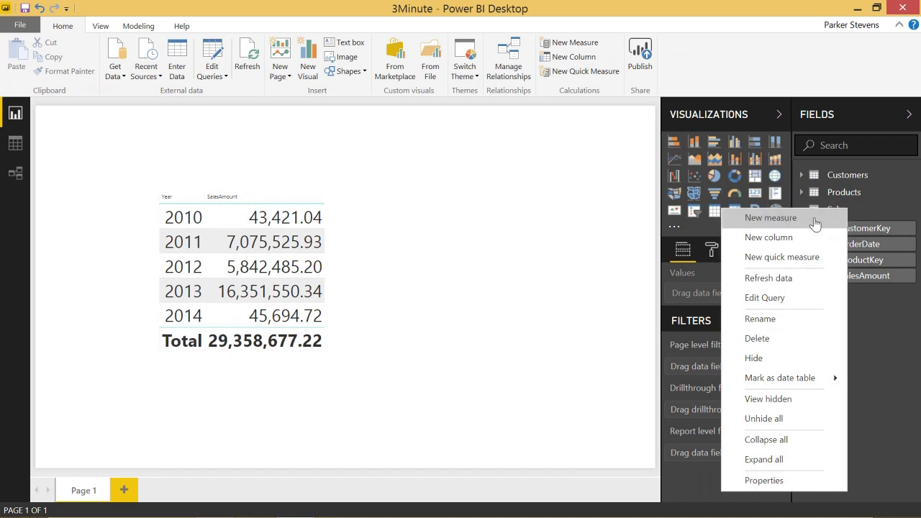
left_click(770, 217)
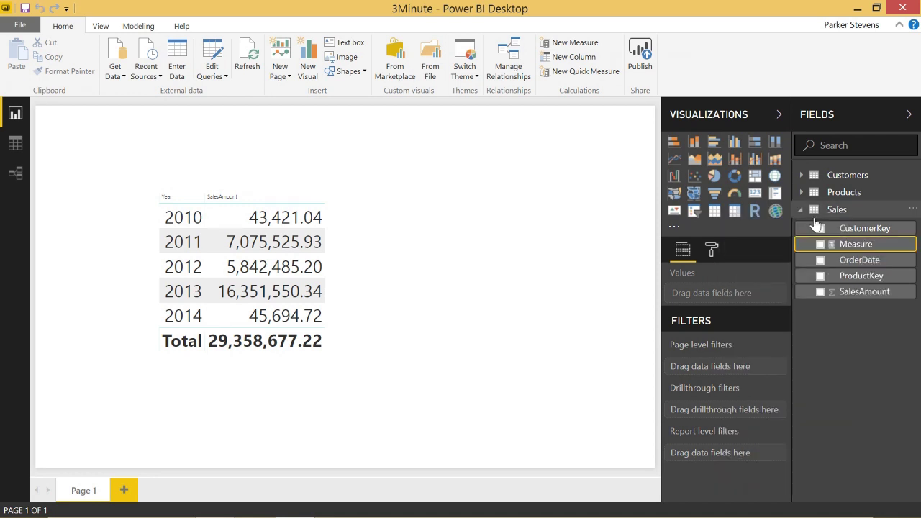
type("Over")
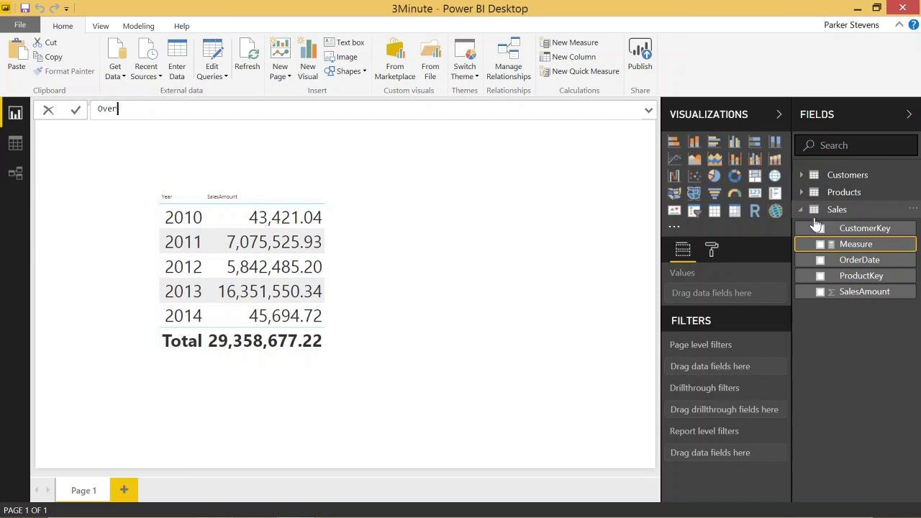
type("50000 =")
key("shift+Return")
type("IF(")
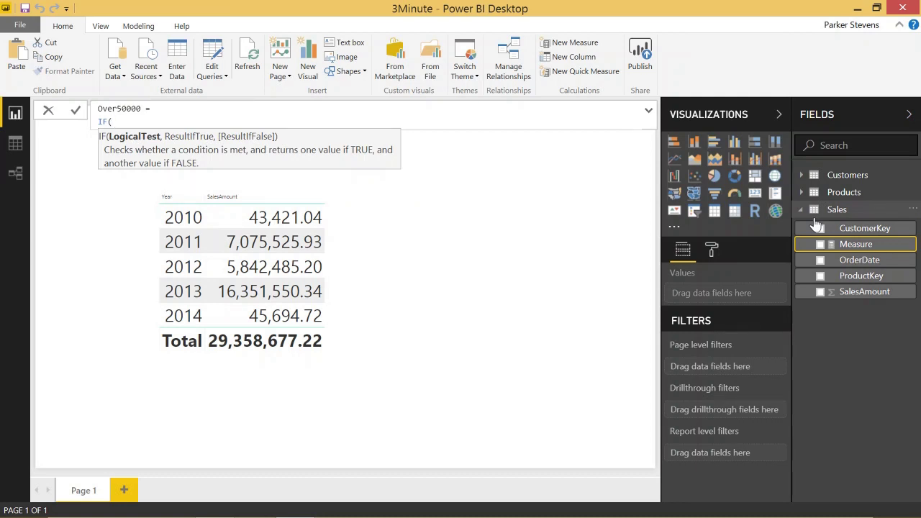
Step: Complete the IF: SUM(Sales[SalesAmount]) > 50000 returns 1, else 0, and commit the measure
key("shift+Return")
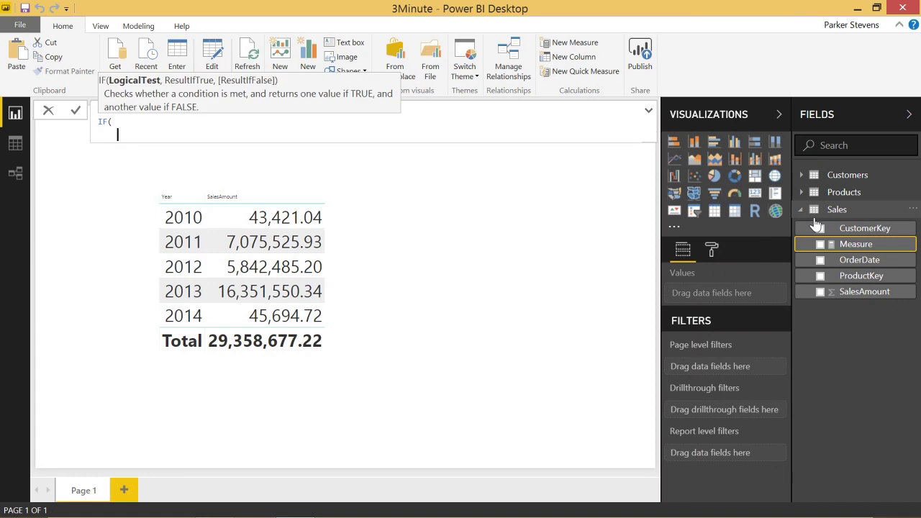
type("sum(sal")
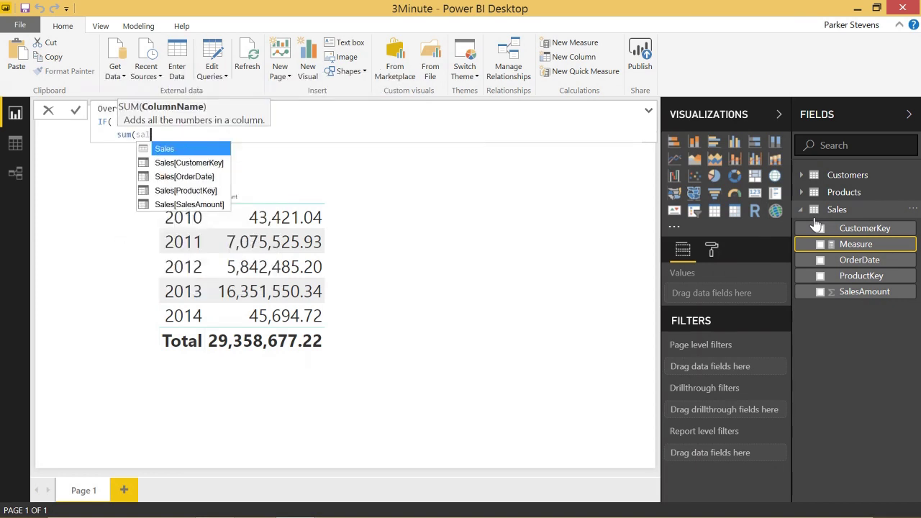
key("Down")
key("Down")
key("Down")
key("Down")
key("Tab")
type("),")
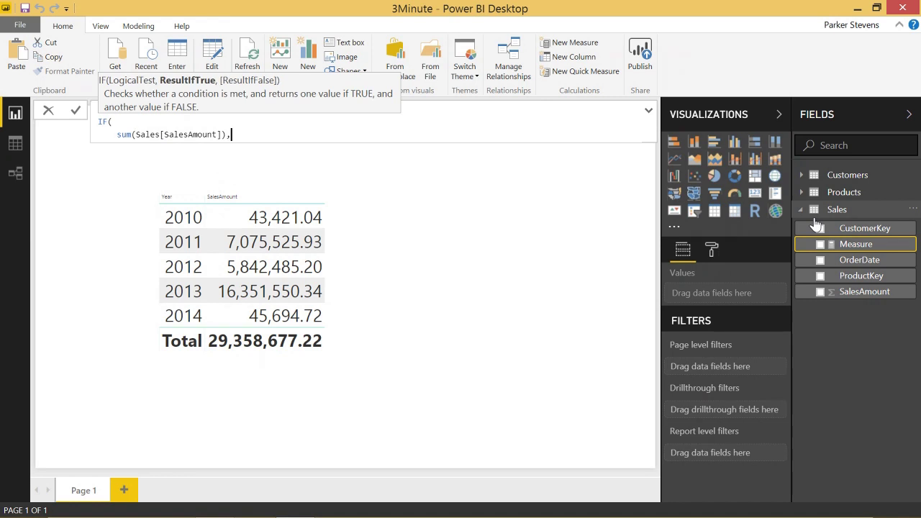
key("BackSpace")
type("> 500")
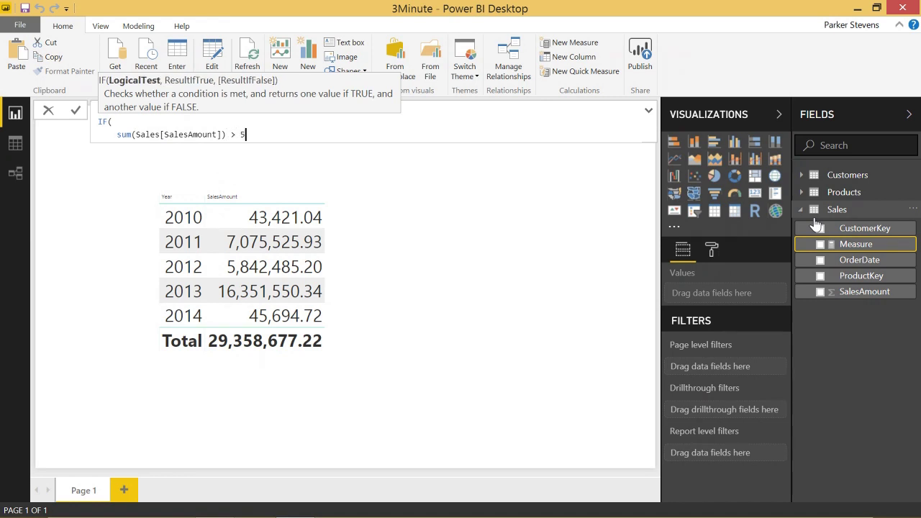
type("00,")
key("shift+Return")
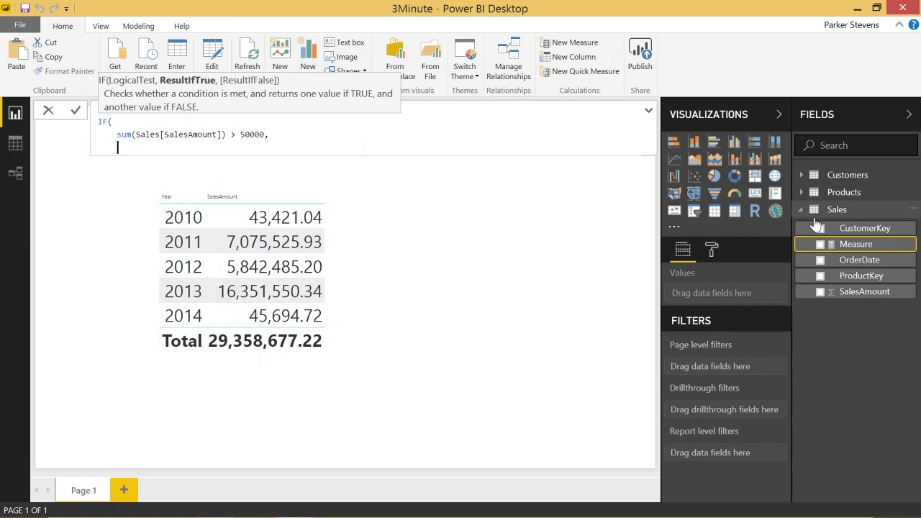
type("1,")
key("shift+Return")
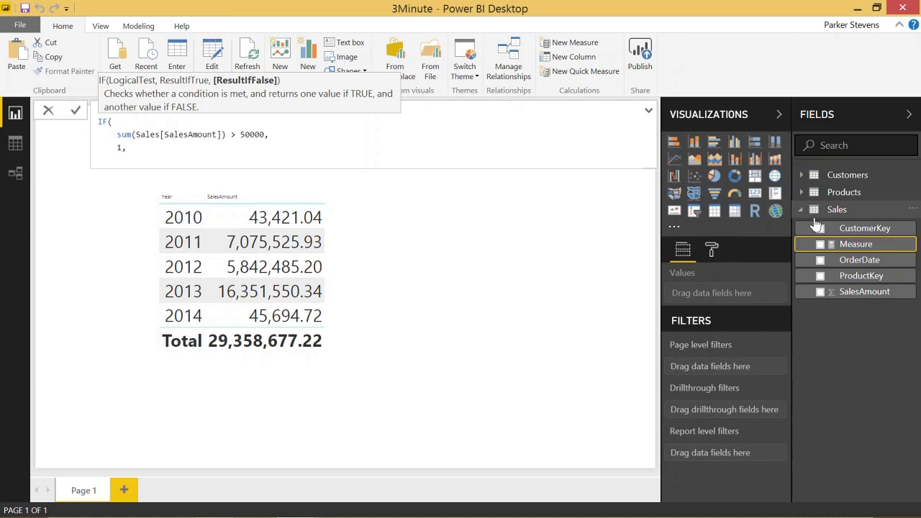
type("0")
key("shift+Return")
type(")")
key("Return")
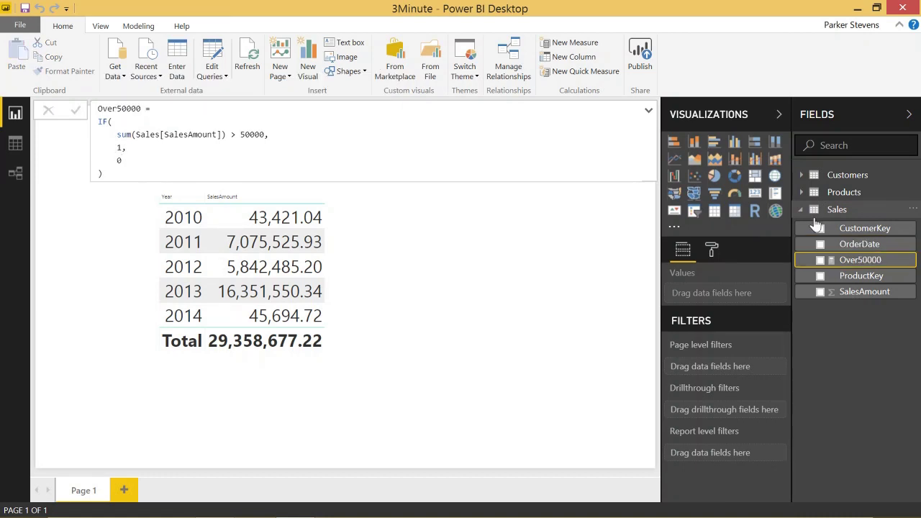
Step: Drag Over50000 into the yearly sales table as a new column
left_click_drag(860, 260, 309, 266)
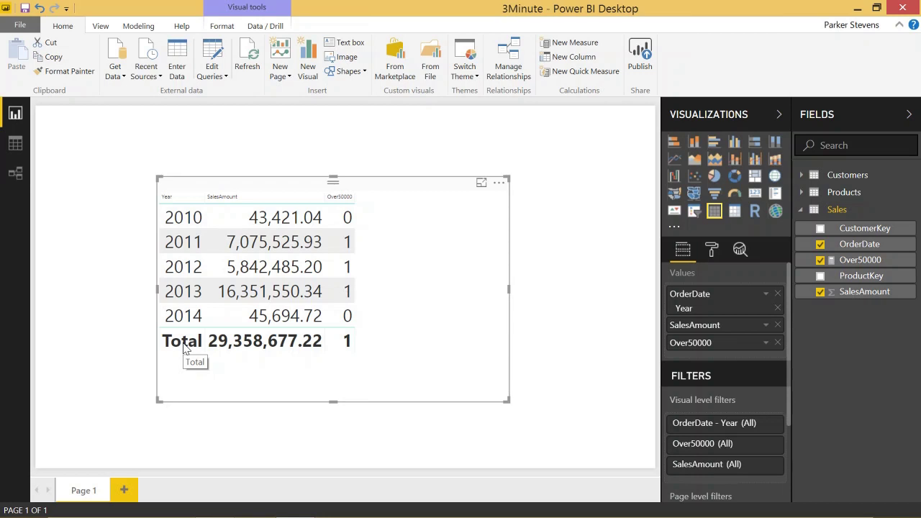
Step: Create a new Sales measure named realValues starting with an IF function
right_click(843, 216)
left_click(791, 215)
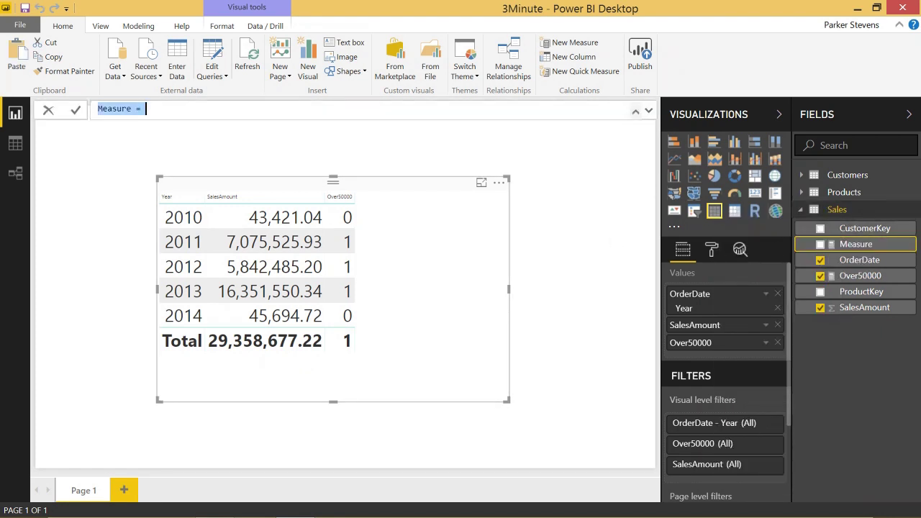
type("real")
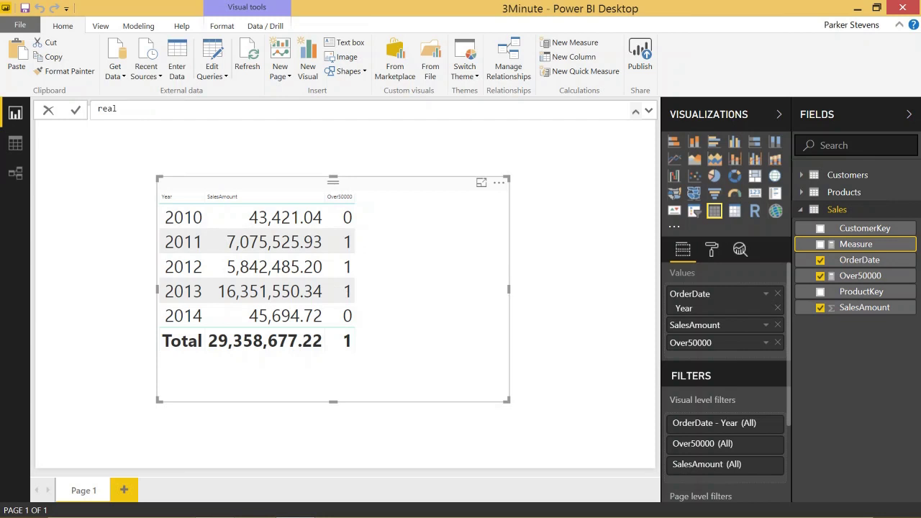
type("Values =")
key("shift+Return")
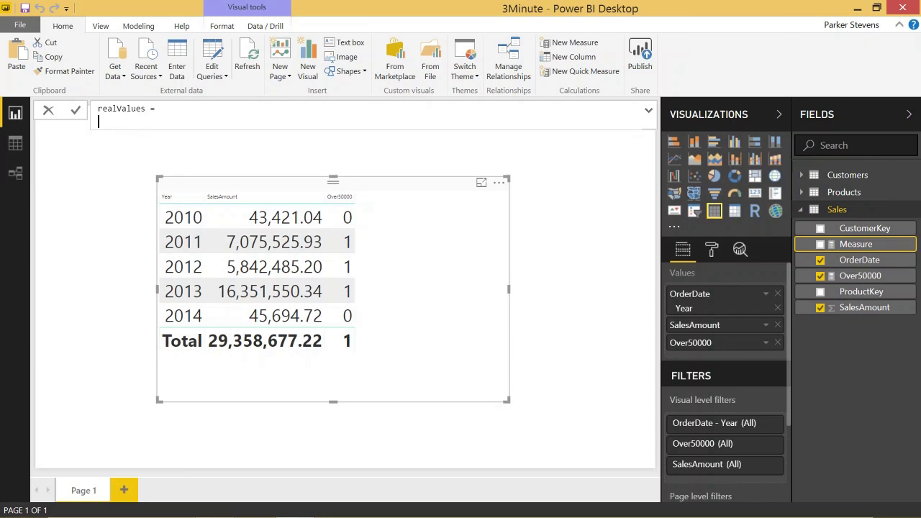
type("if")
key("Tab")
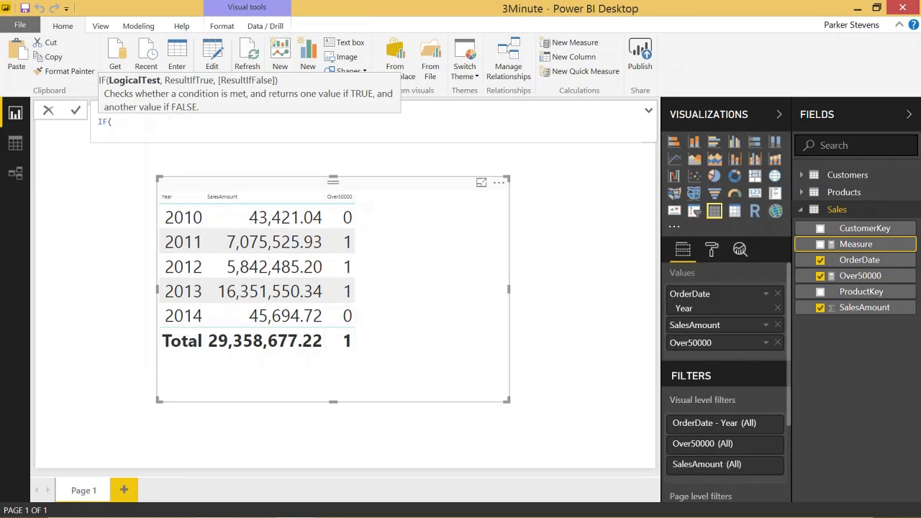
Step: Use HASONEFILTER(Sales[OrderDate].[Year]) as the IF condition
key("shift+Return")
type("ha")
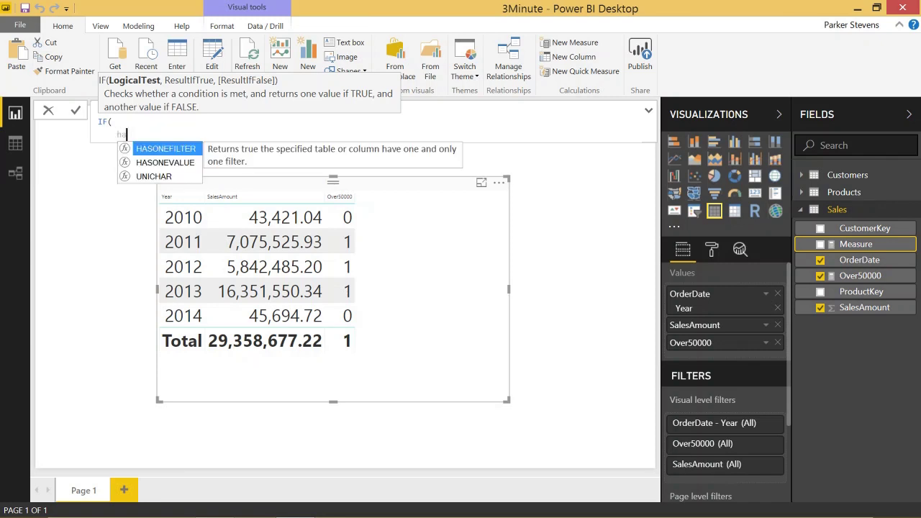
type("s")
key("Tab")
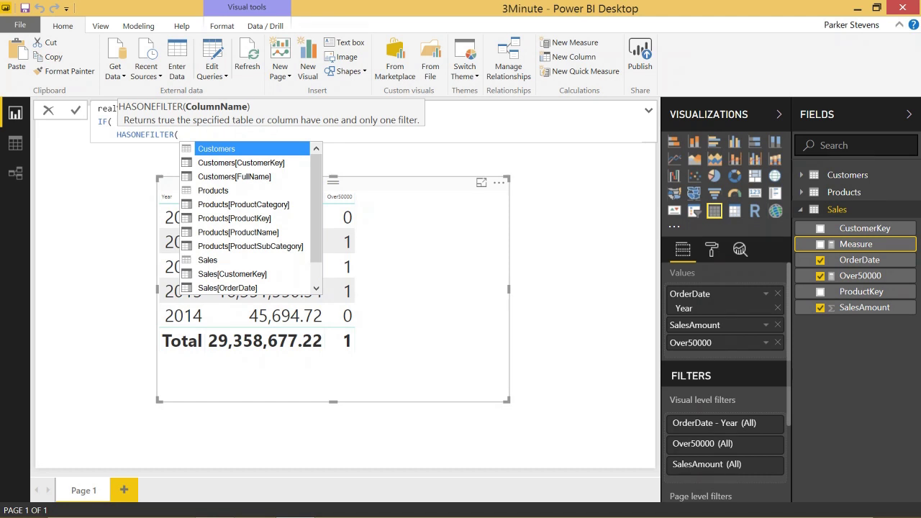
type("sales")
key("Down")
key("Down")
key("Tab")
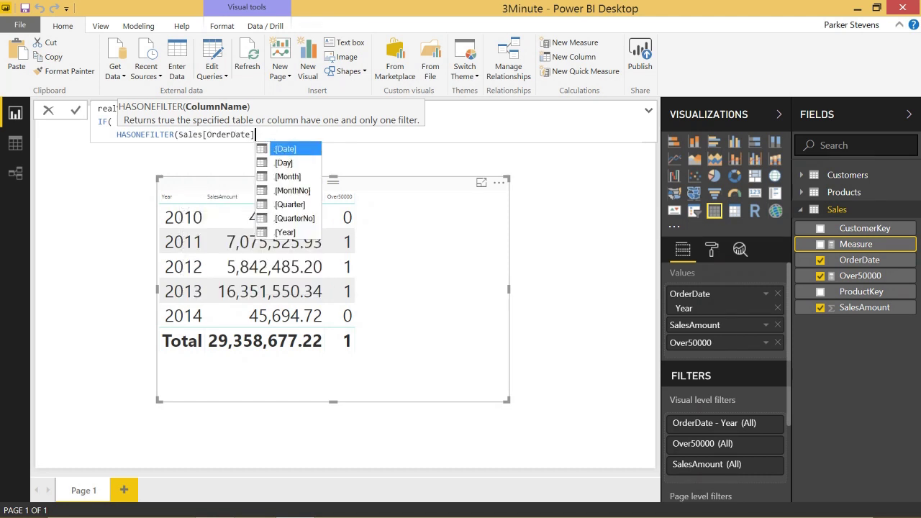
key("Down")
key("Down")
key("Down")
key("Down")
key("Down")
key("Down")
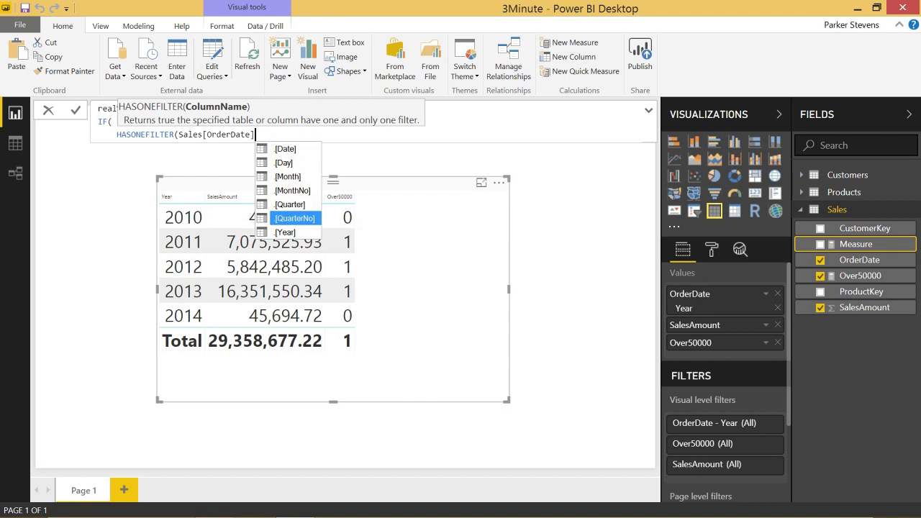
key("Tab")
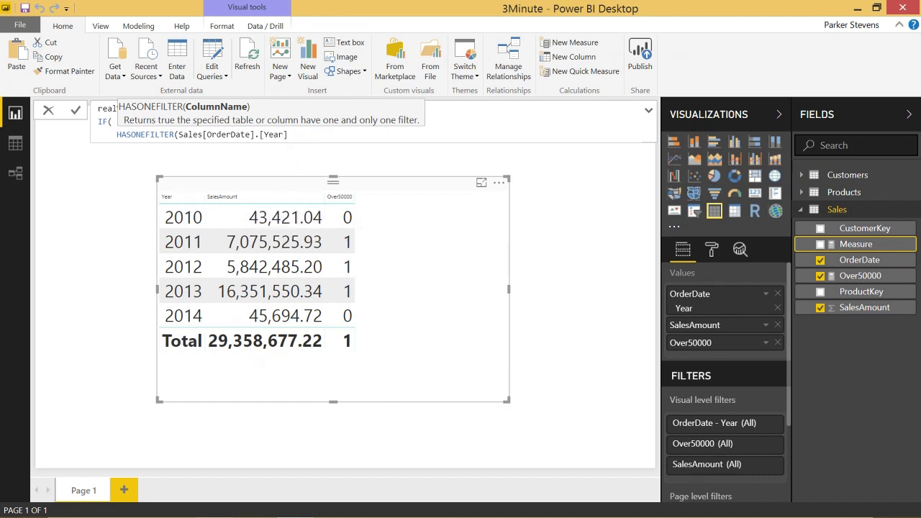
type(")")
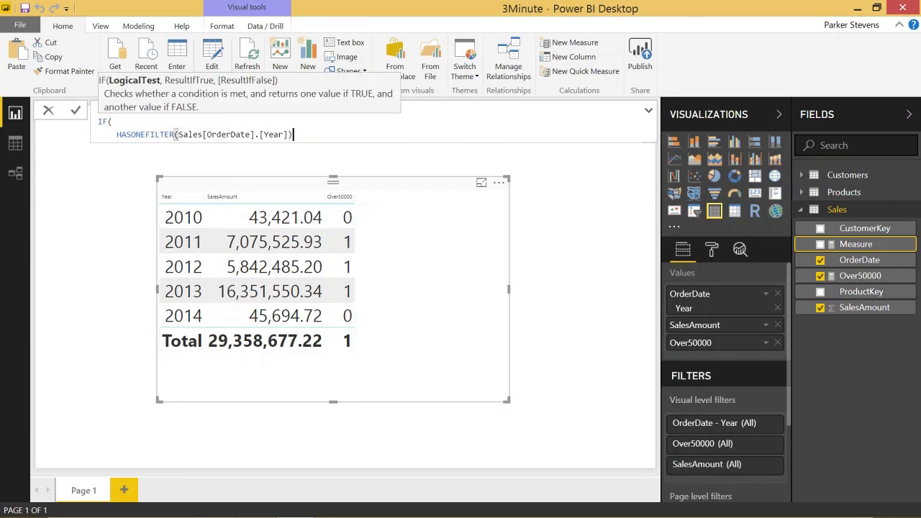
type(",")
Step: Return 2 when true and 3 otherwise, then commit realValues
key("shift+Return")
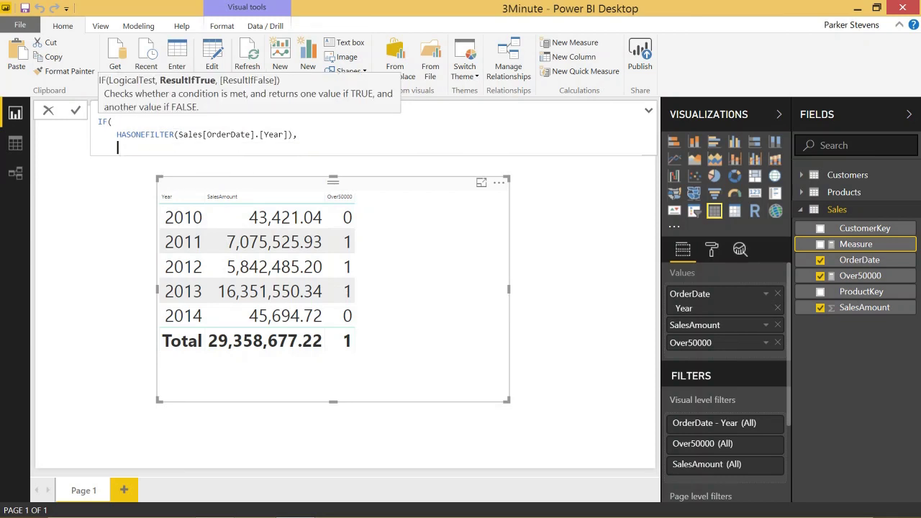
type("2,")
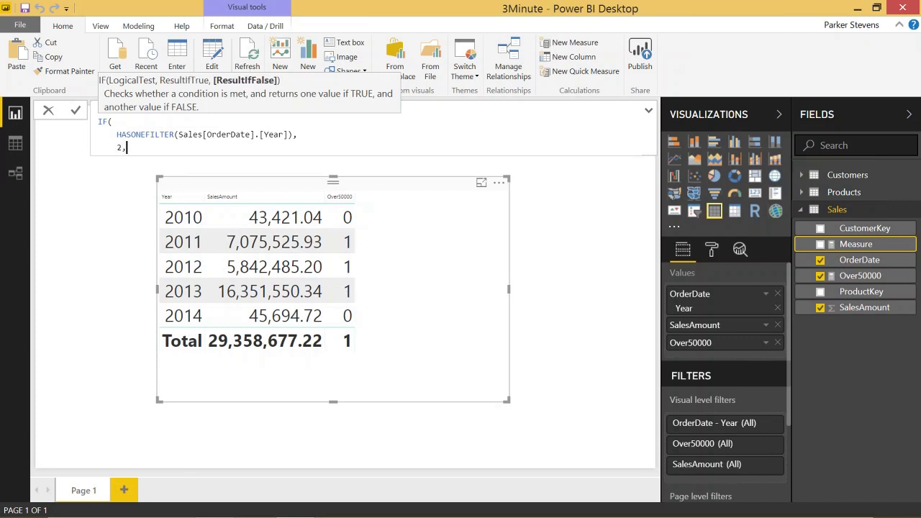
key("shift+Return")
type("3")
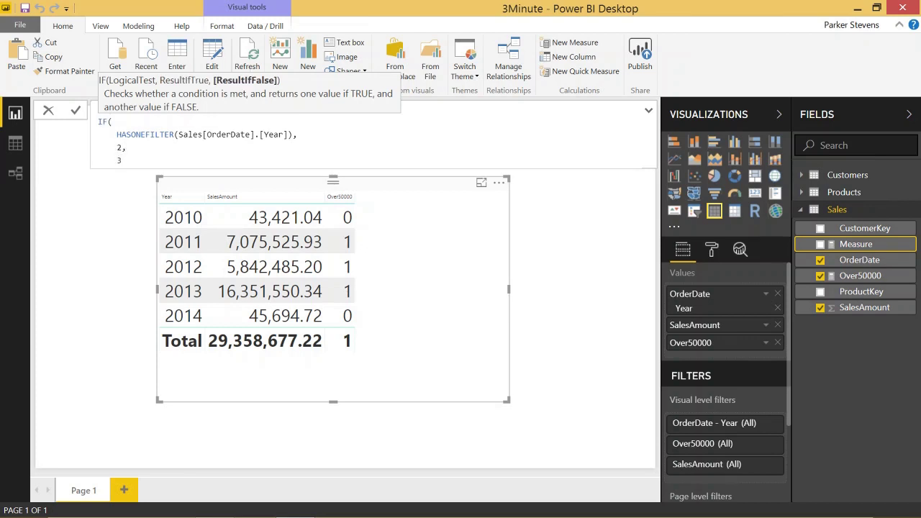
key("shift+Return")
type(")")
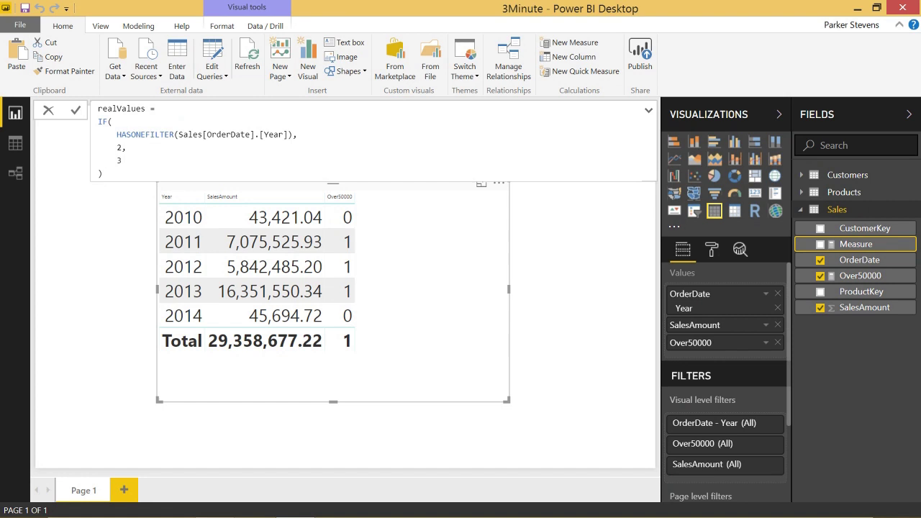
key("Return")
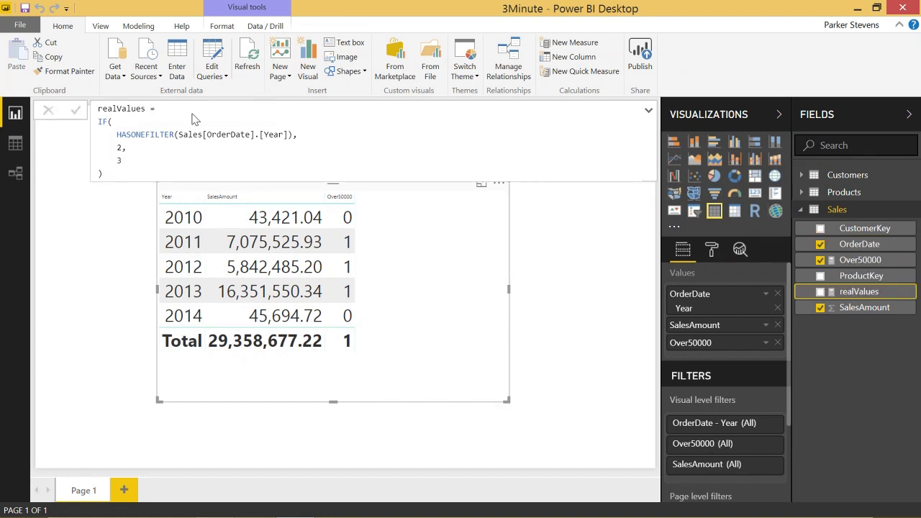
Step: Add realValues as a column in the yearly sales table and bring up its formula
left_click(872, 279)
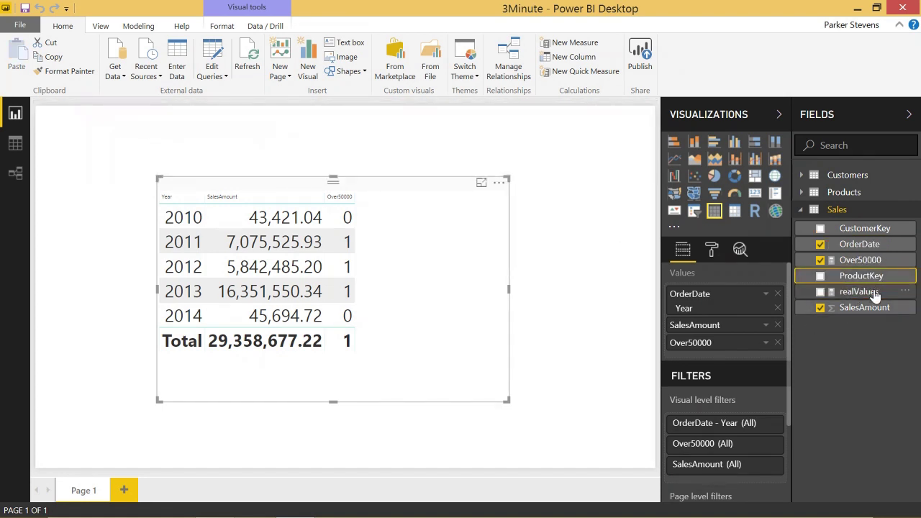
left_click_drag(874, 295, 439, 282)
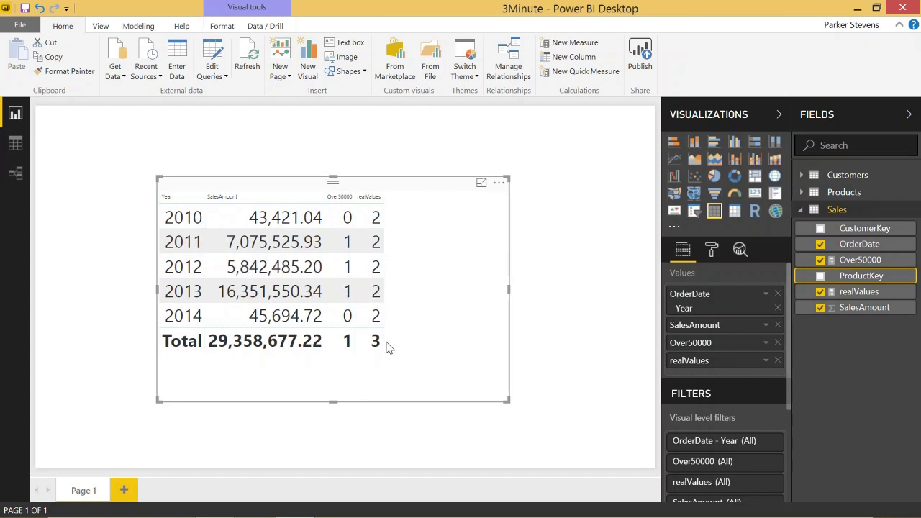
left_click(843, 292)
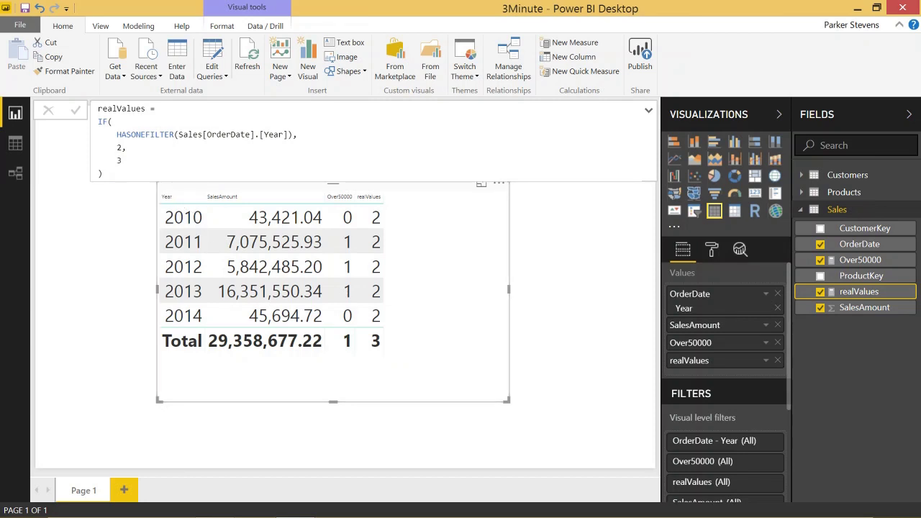
Step: Replace realValues' single-year result 2 with a nested IF on SUM(Sales[SalesAmount])
left_click(122, 148)
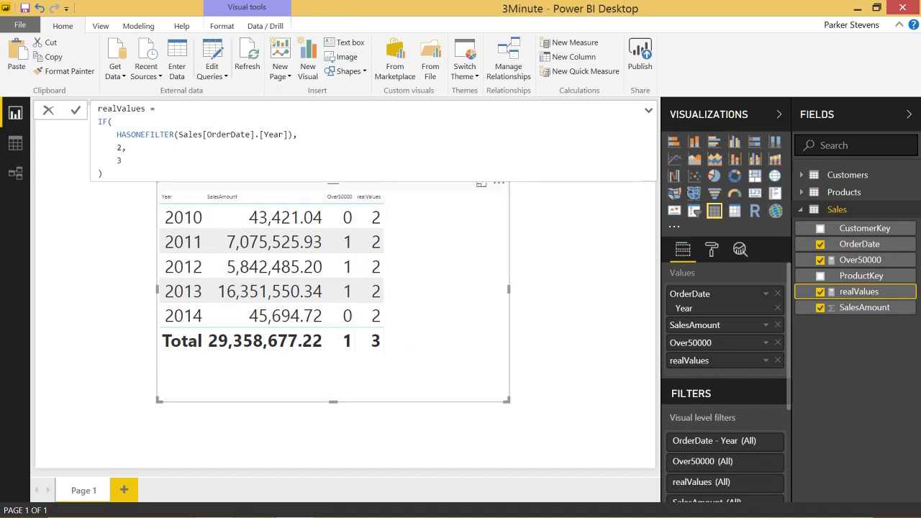
key("BackSpace")
type("IF")
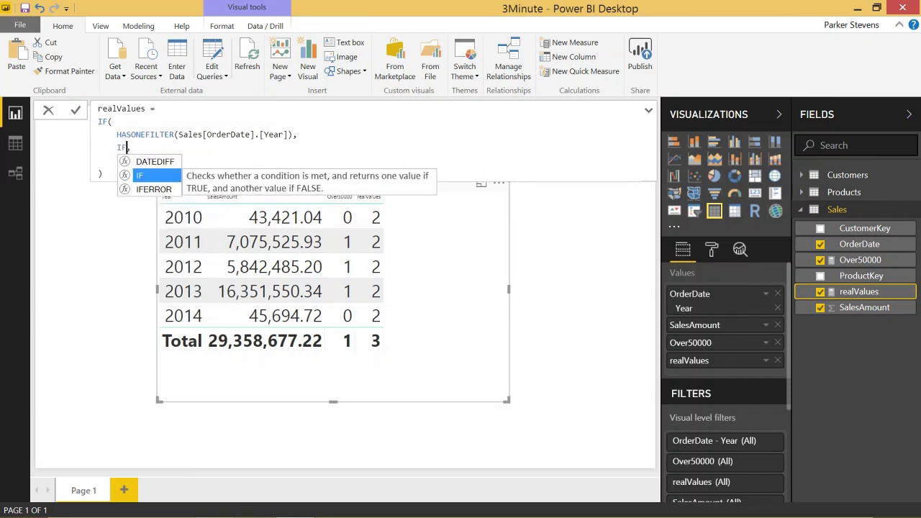
type("(")
key("shift+Return")
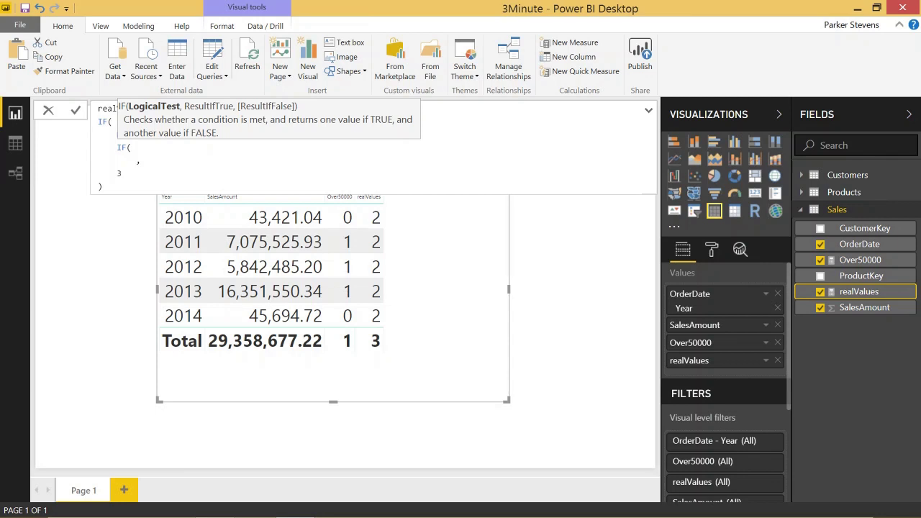
type("sum(sal")
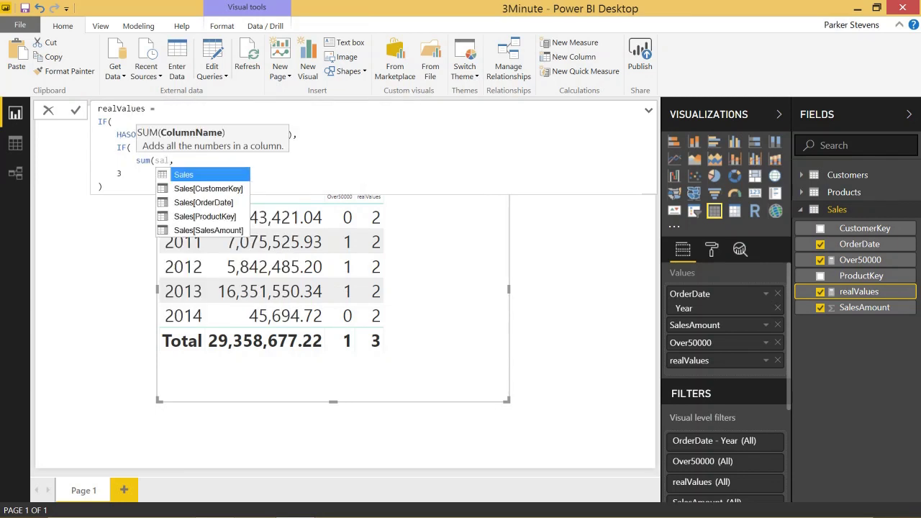
key("Down")
key("Down")
key("Down")
key("Down")
key("Tab")
Step: Finish the nested test as > 50000 returning 1, else 0, and commit
type(") ")
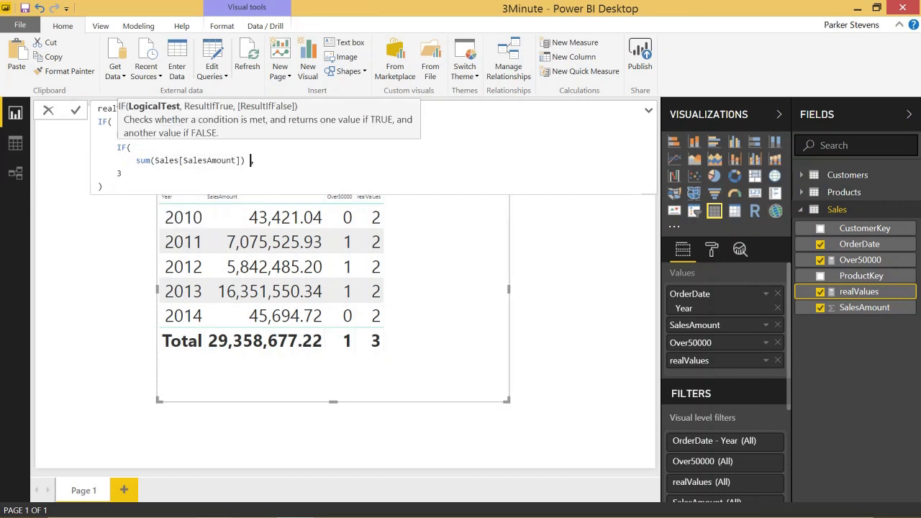
type("> 50000,")
key("shift+Return")
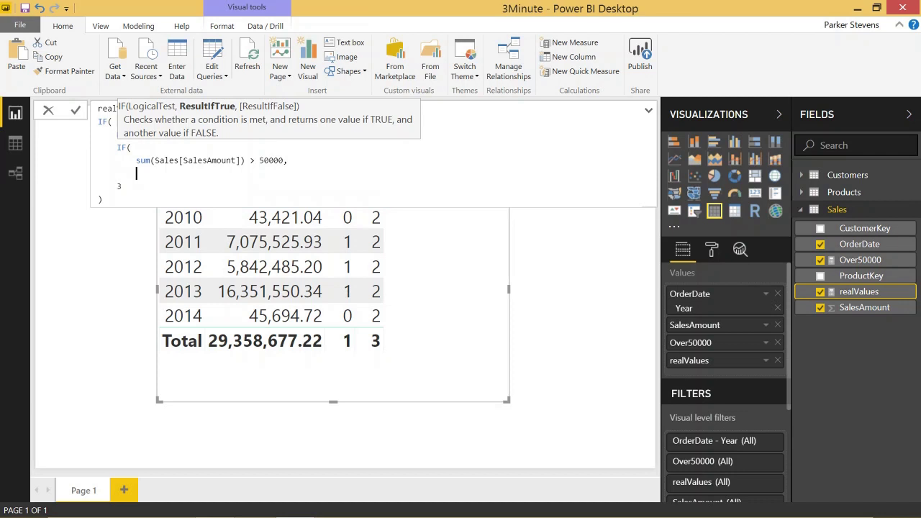
type("1,")
key("shift+Return")
type("0")
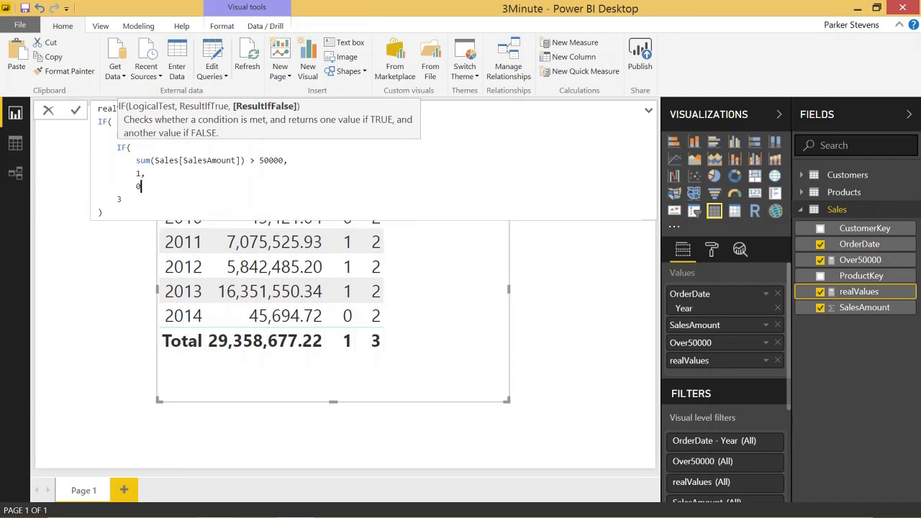
key("shift+Return")
type("),")
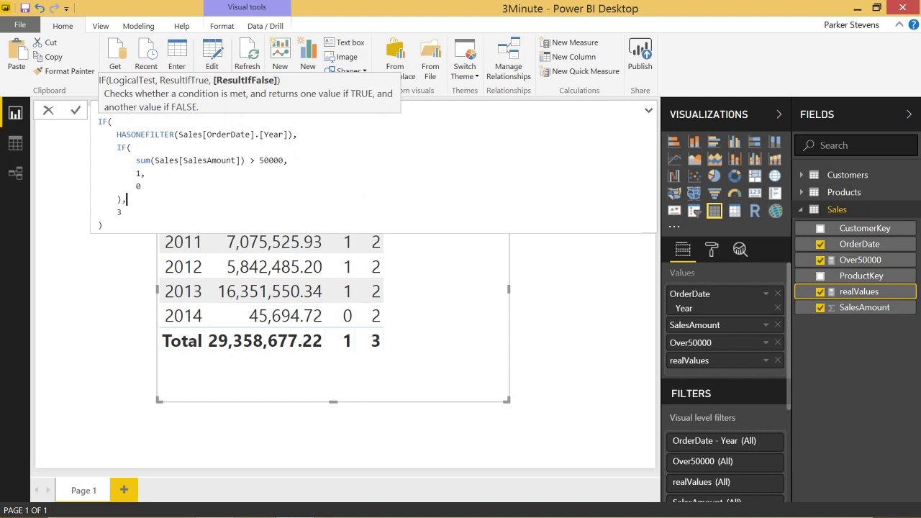
key("Return")
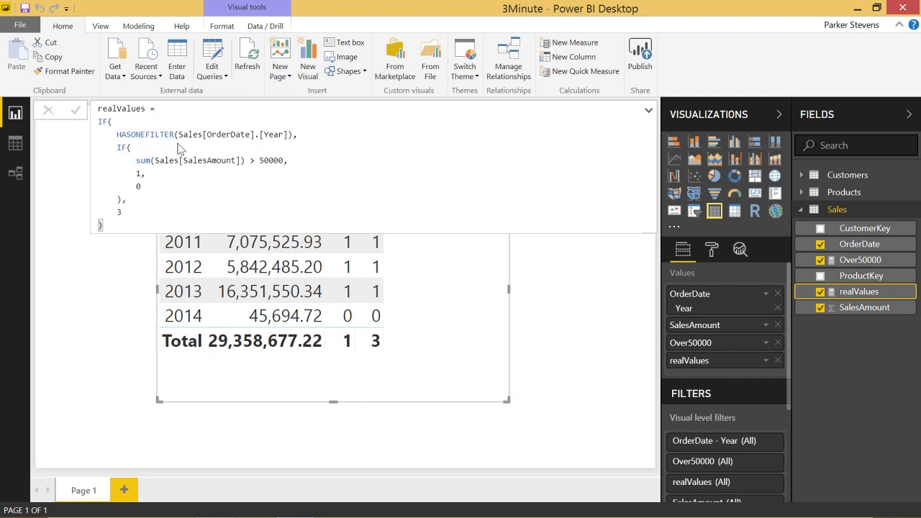
Step: Reopen the realValues formula at the fallback 3 used for the total row
left_click(555, 390)
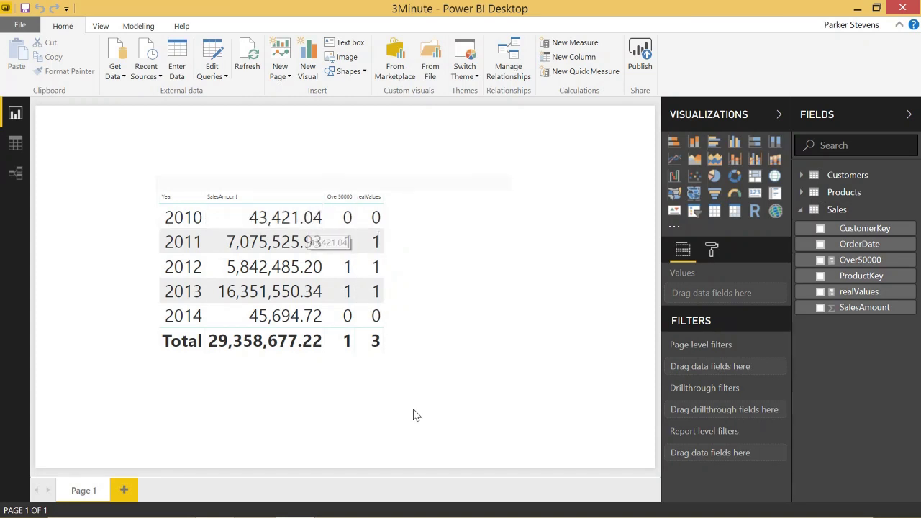
left_click(861, 292)
left_click(122, 212)
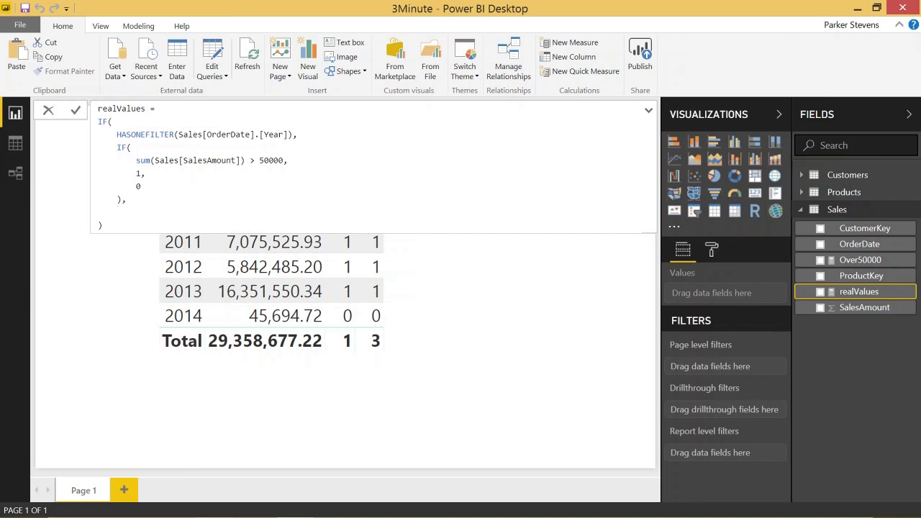
Step: Enter CALCULATE(COUNTROWS(DISTINCT(Sales[OrderDate].[Year])), as the total branch
type("c")
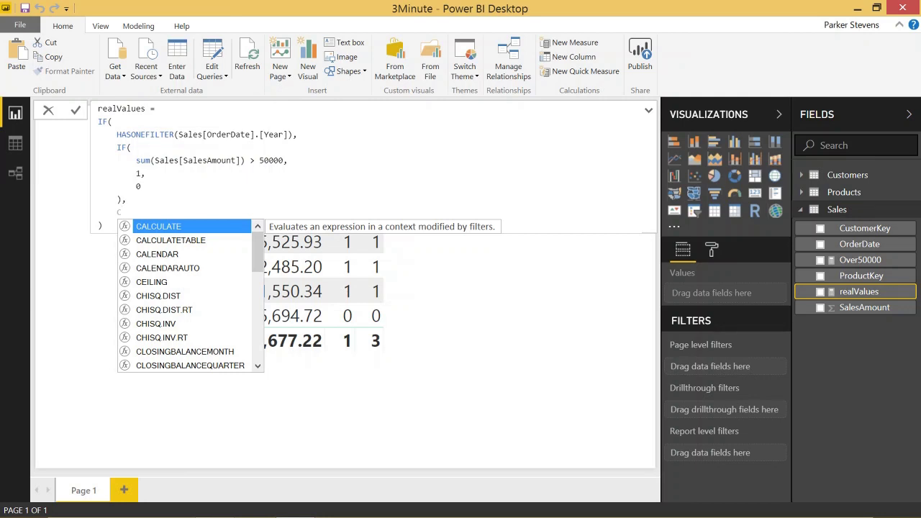
key("Tab")
key("shift+Return")
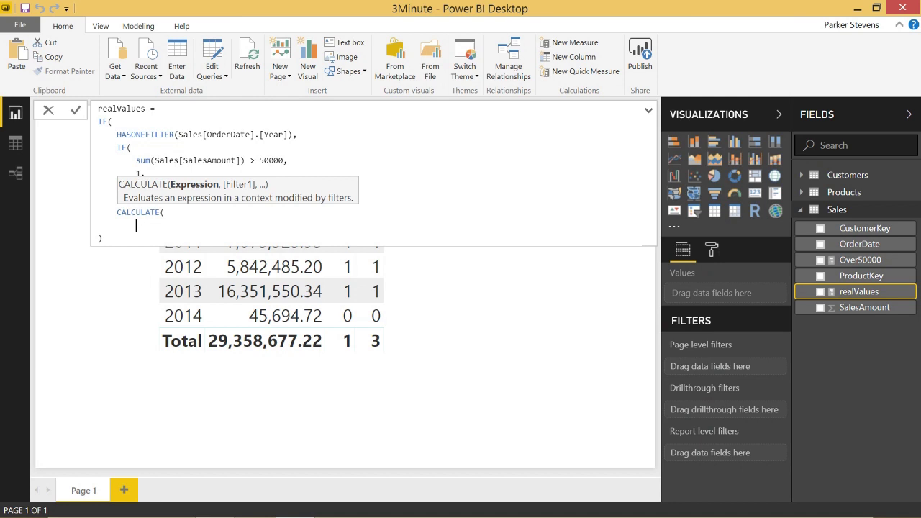
type("co")
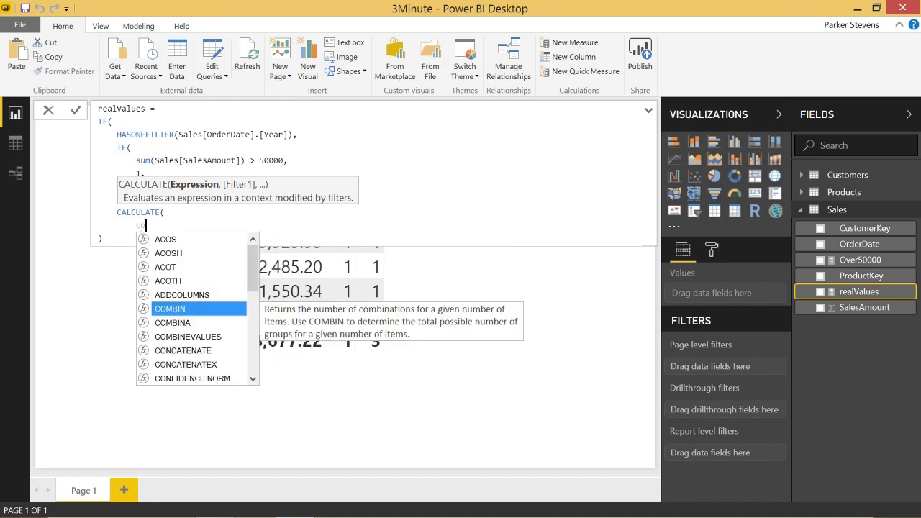
type("untro")
key("Tab")
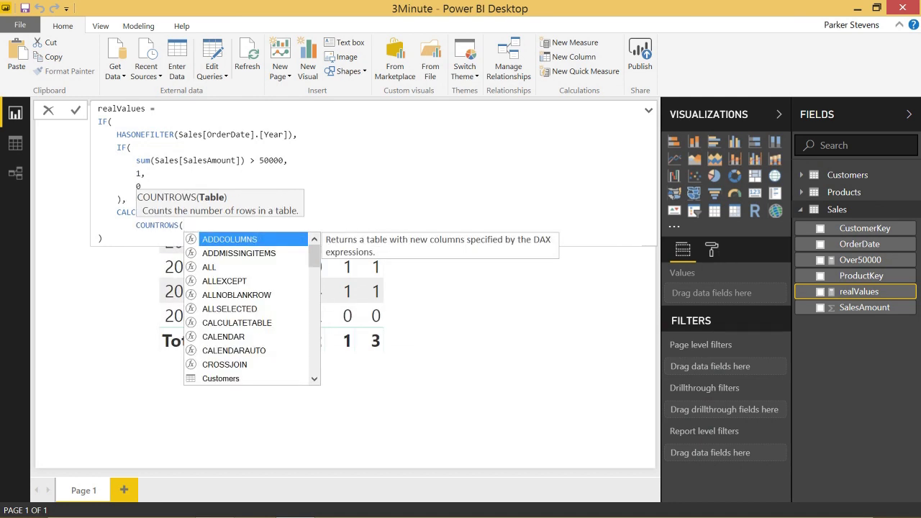
type("dist")
key("Tab")
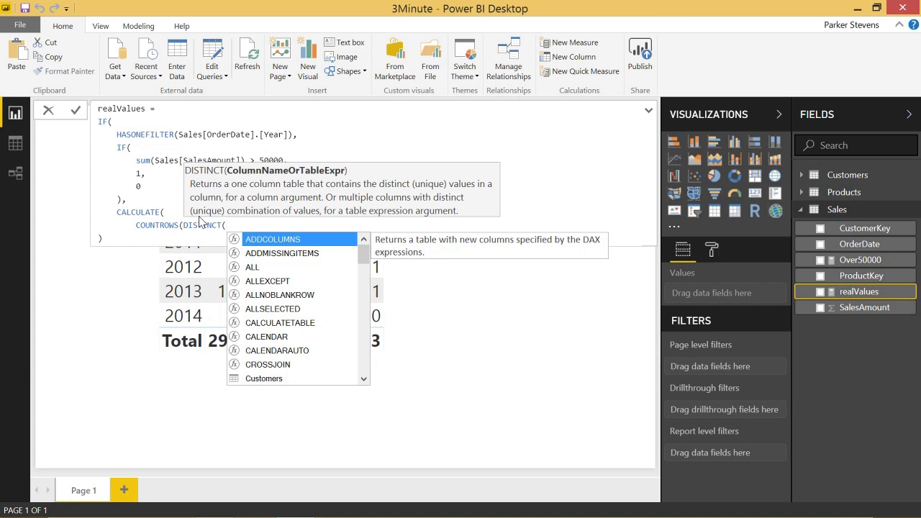
type("sales[o")
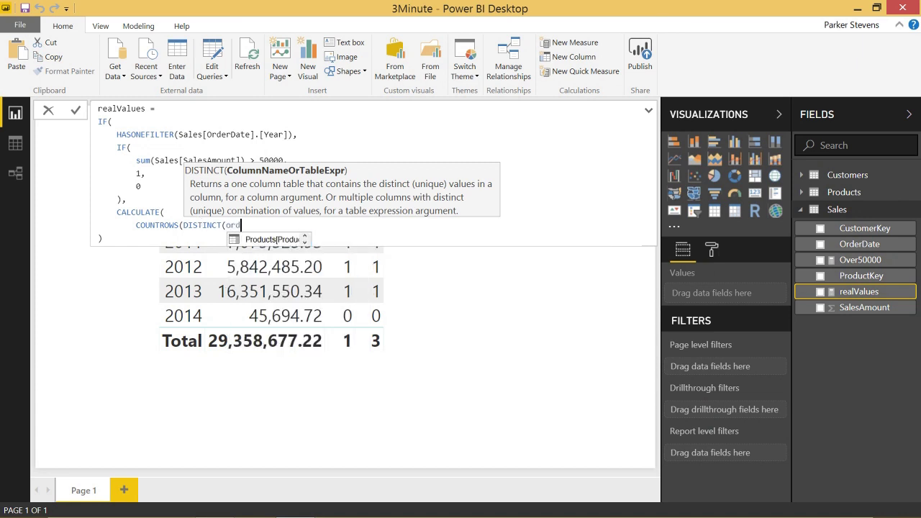
key("Tab")
key("Down")
key("Down")
key("Down")
key("Down")
key("Down")
key("Down")
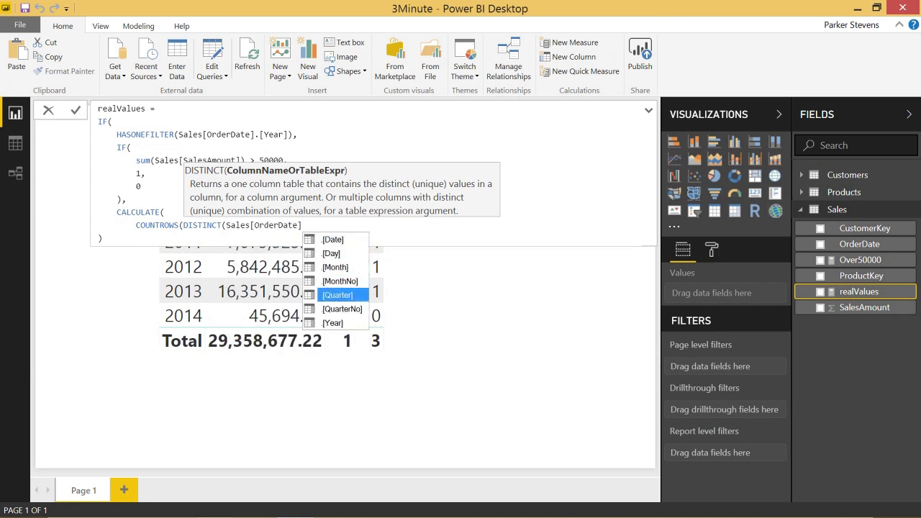
key("Tab")
type("))")
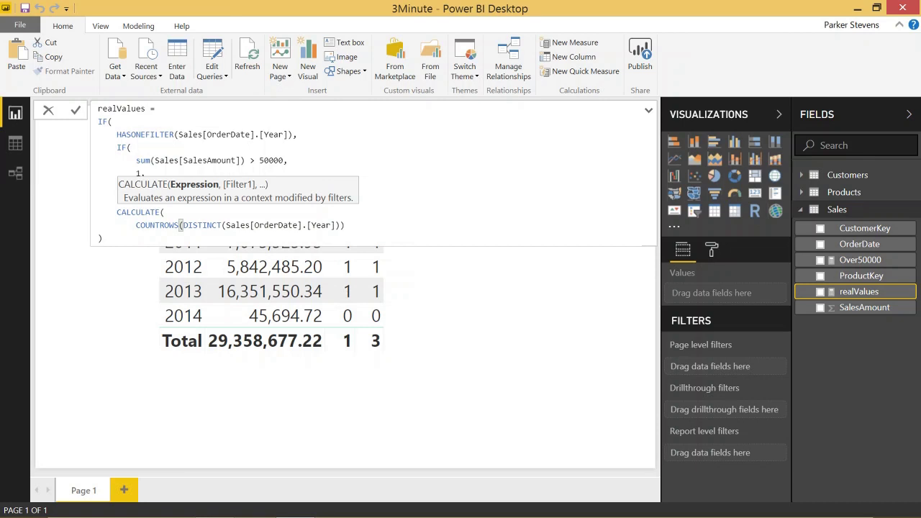
type(",")
Step: Add a FILTER(Sales, argument on a new line
key("shift+Return")
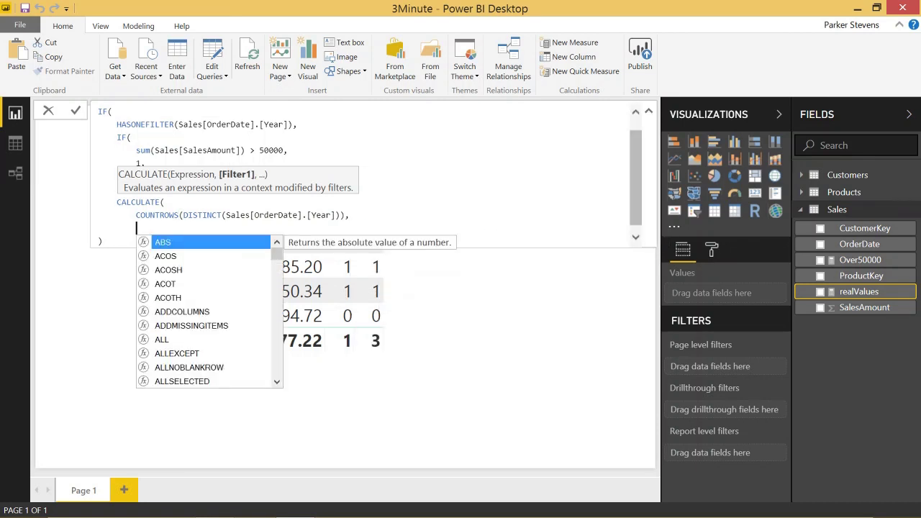
type("Fil")
key("Tab")
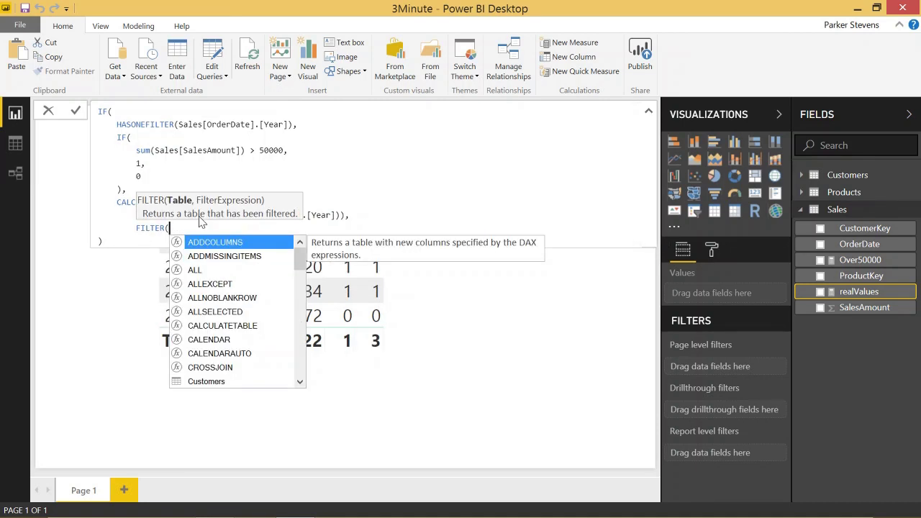
type("Sales")
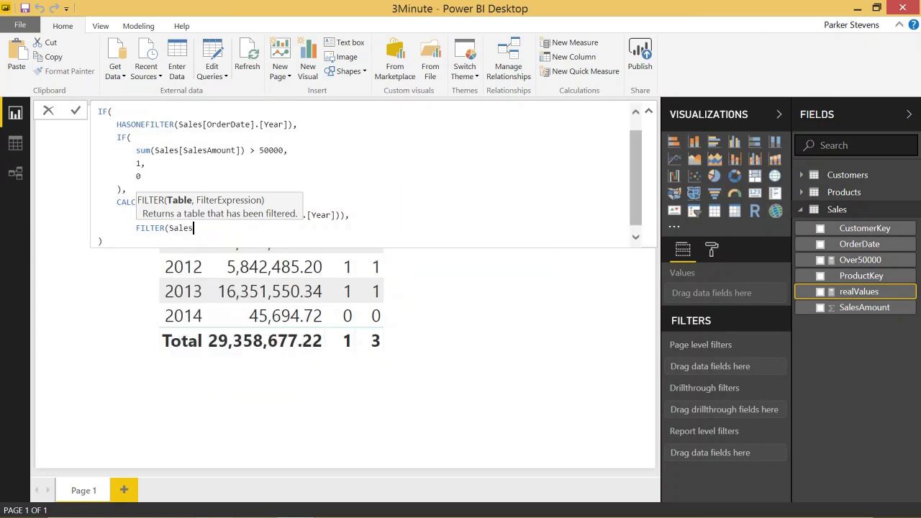
type(",")
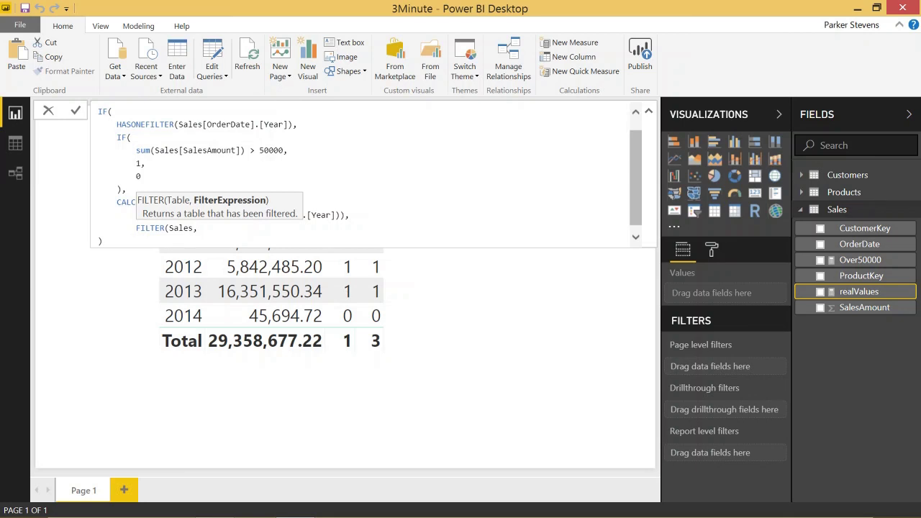
Step: Start the FILTER condition with CALCULATE(SUM(Sales[SalesAmount])
type("Ca")
key("Tab")
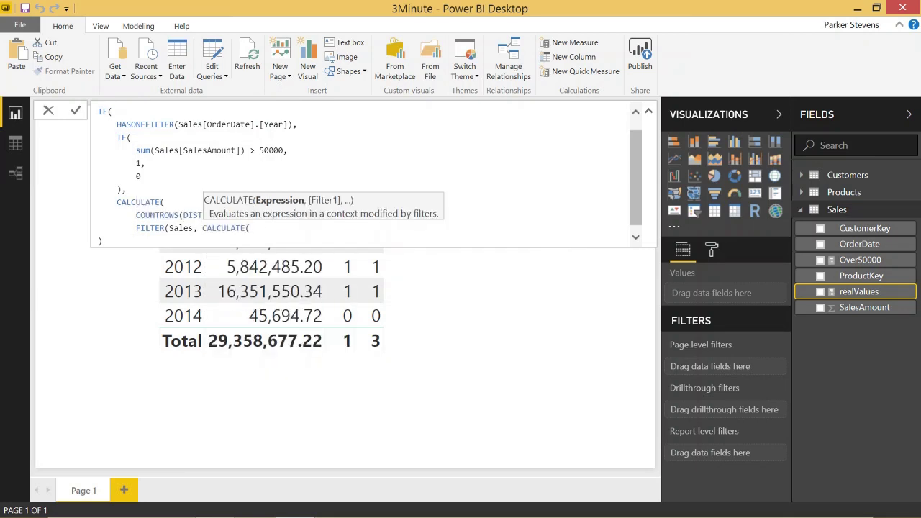
type("sum")
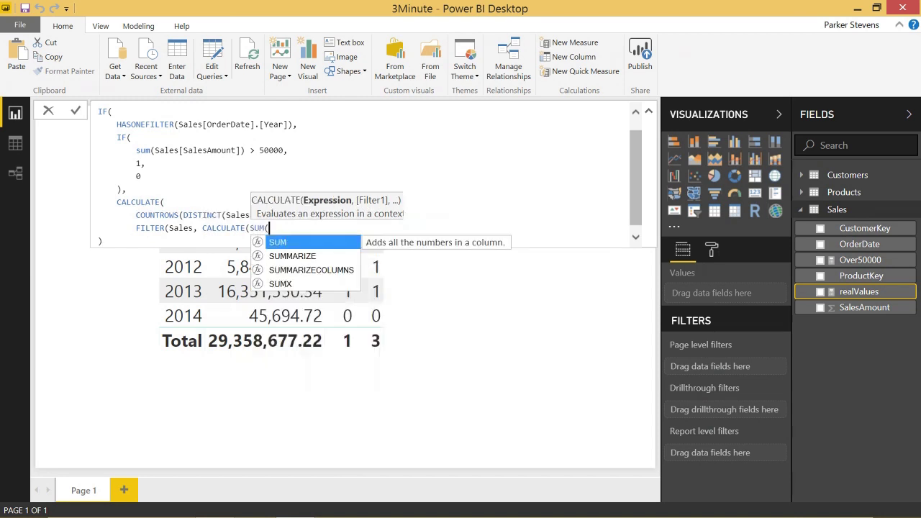
key("Tab")
type("sal")
key("Down")
key("Down")
key("Down")
key("Down")
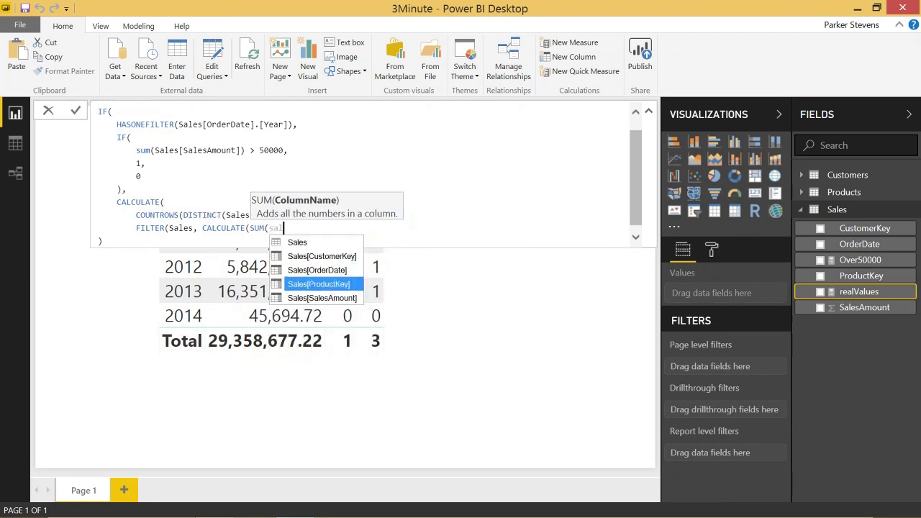
key("Tab")
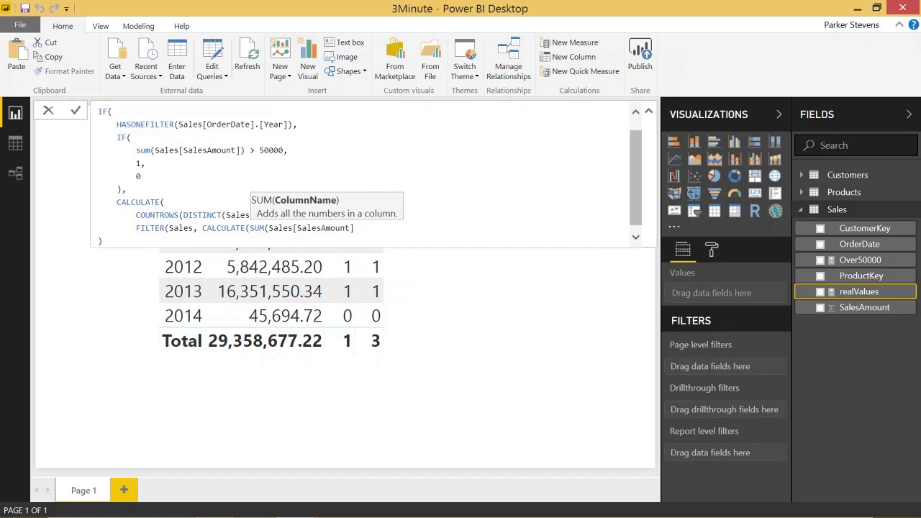
Step: Add ALLEXCEPT(Sales, Sales[OrderDate].[Year]) and close the condition with > 50000
type("),")
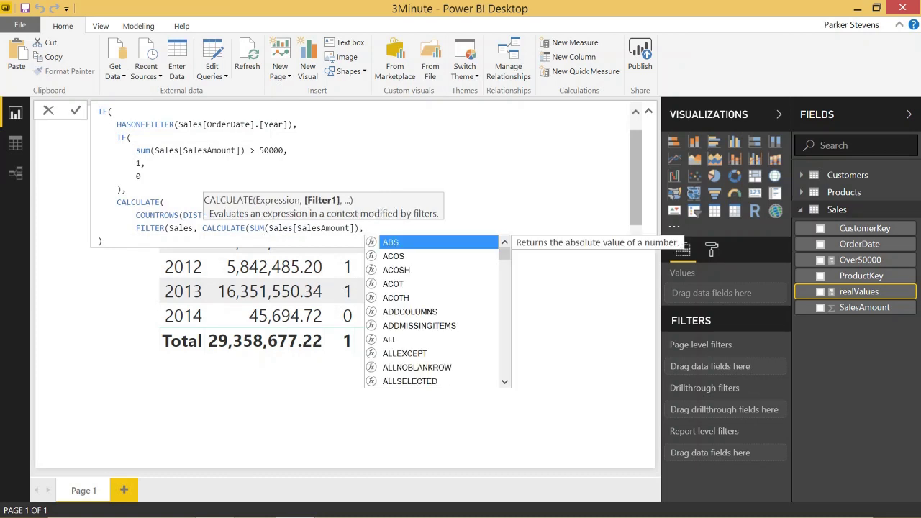
type(" alle")
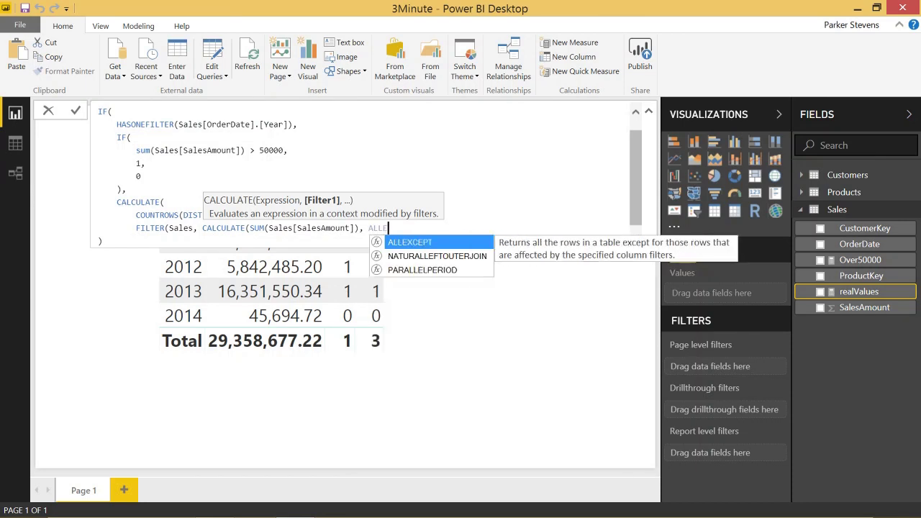
key("Tab")
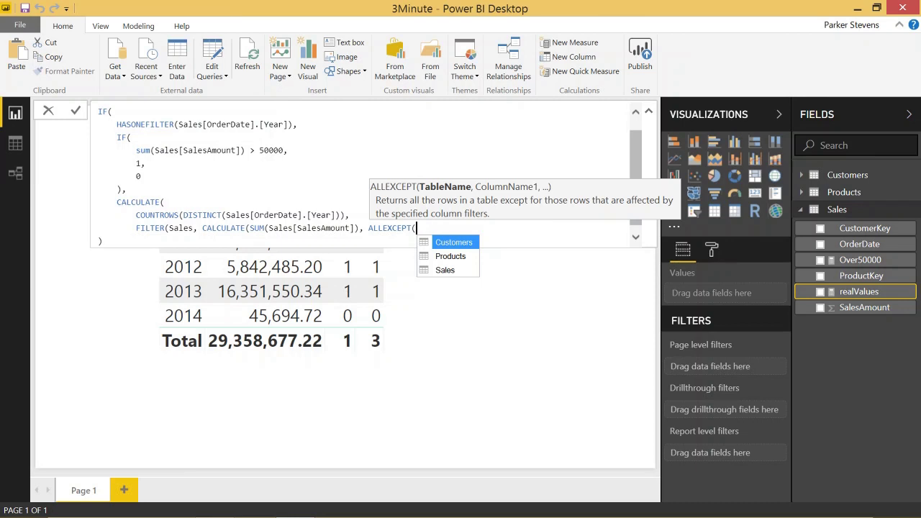
key("Down")
key("Down")
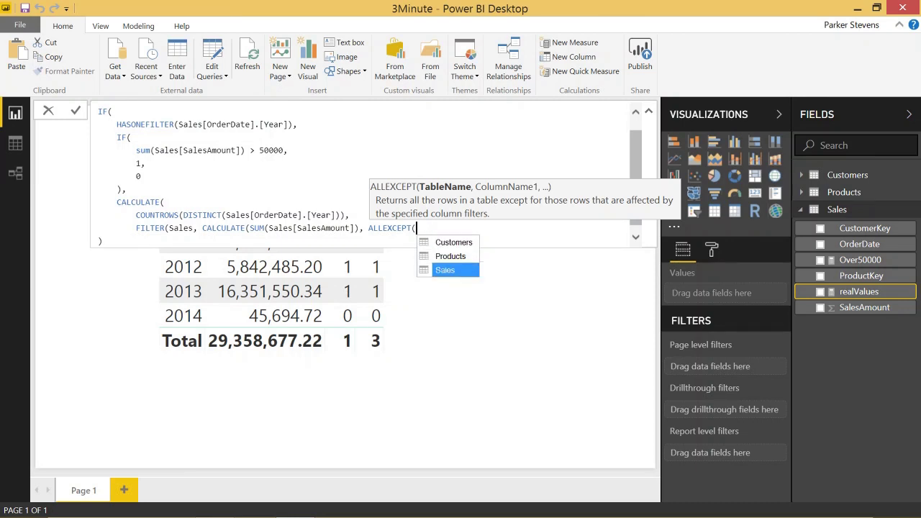
key("Tab")
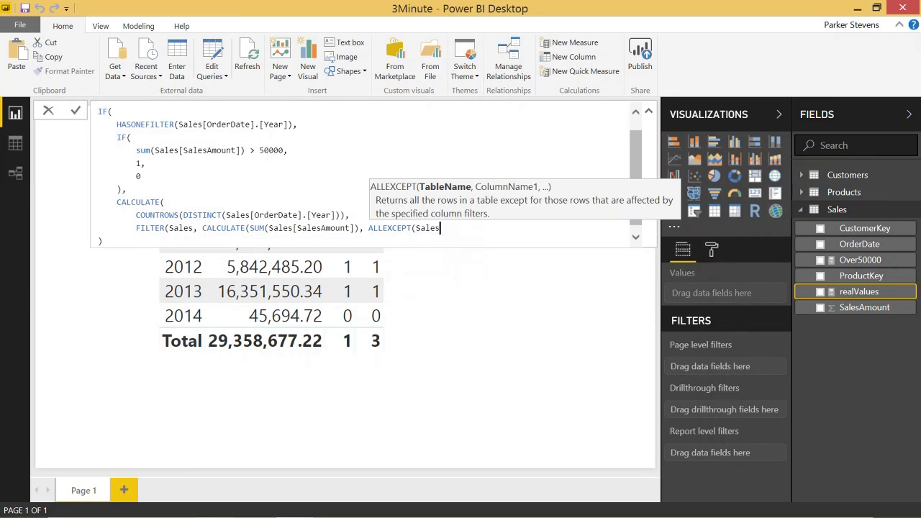
type(",")
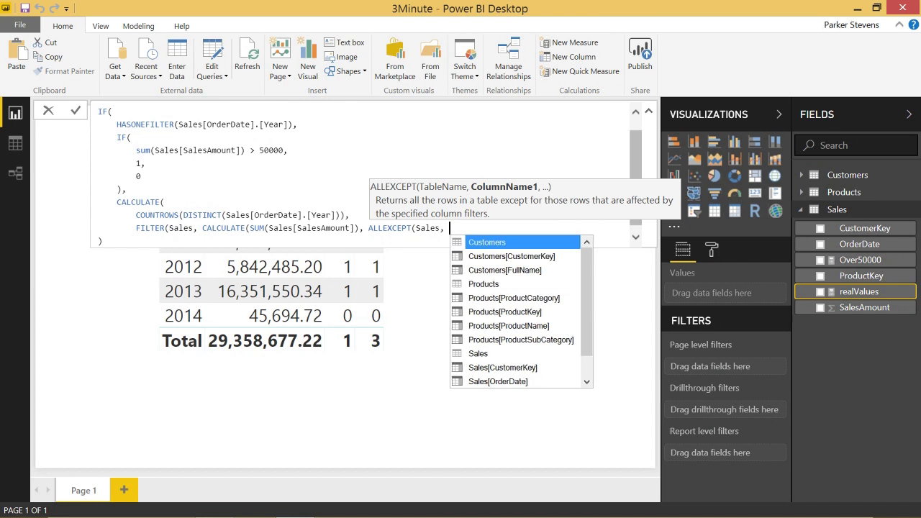
type(" date")
key("Tab")
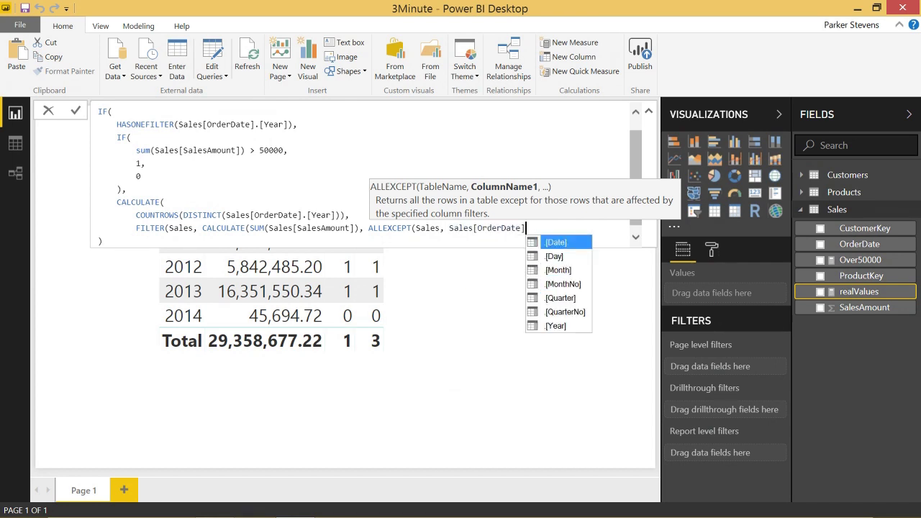
key("Down")
key("Down")
key("Down")
key("Down")
key("Down")
key("Down")
key("Tab")
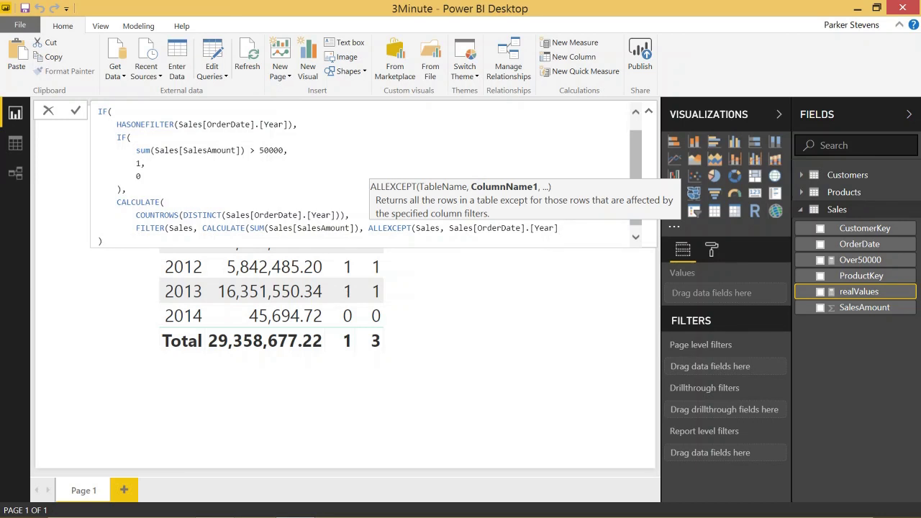
type(")) > ")
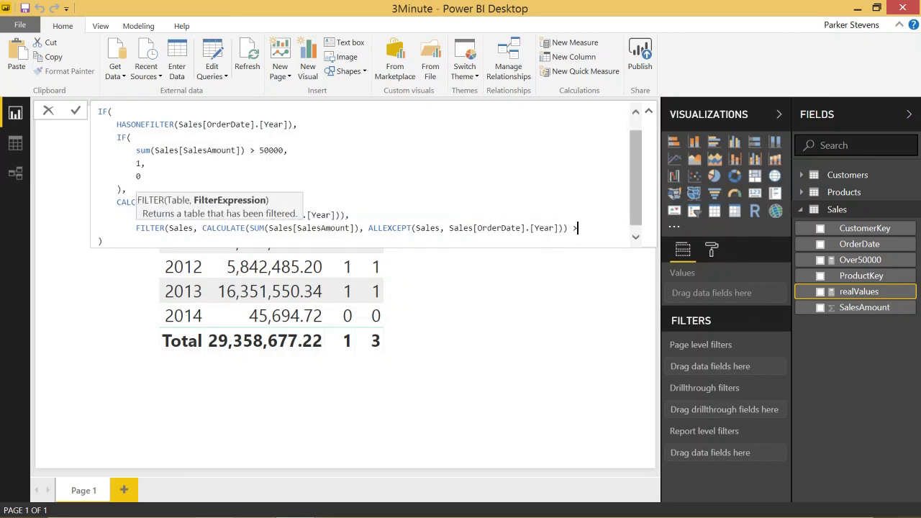
type("50000)")
key("shift+Return")
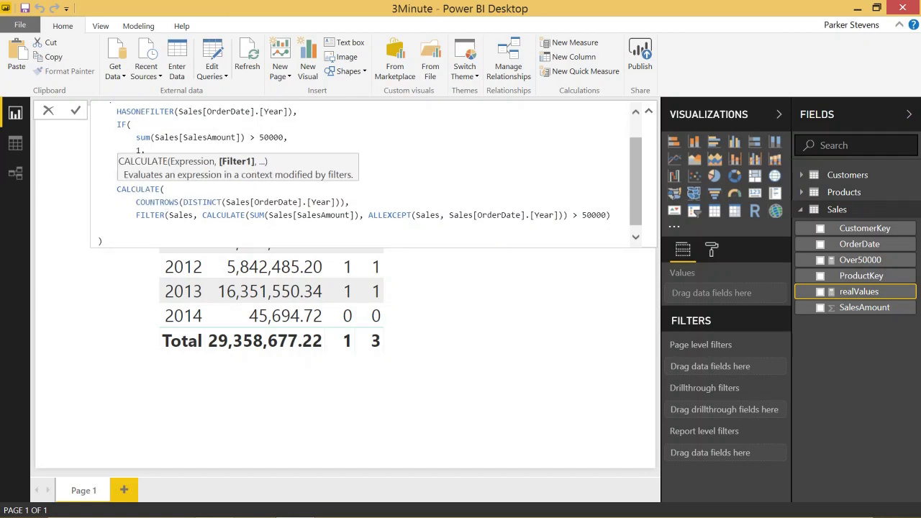
Step: Add CALCULATE's closing parenthesis and return to the FILTER line to review it
type(")")
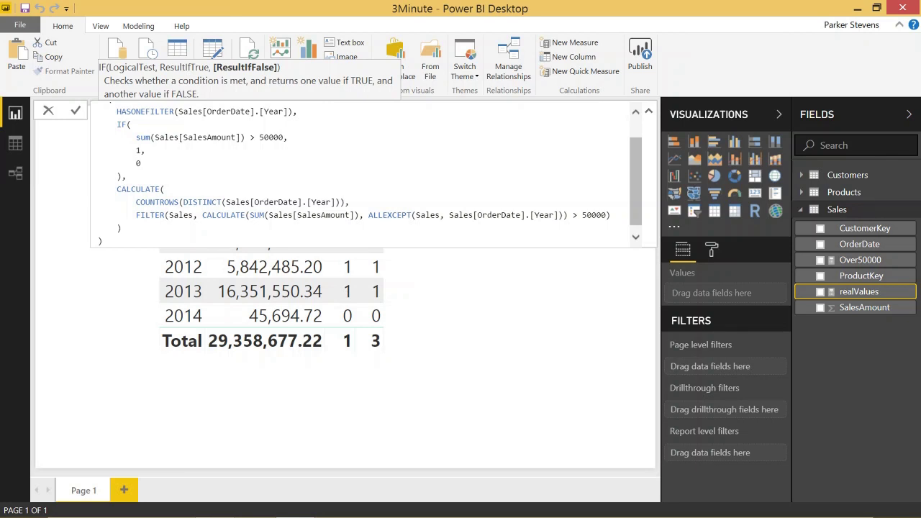
left_click(200, 216)
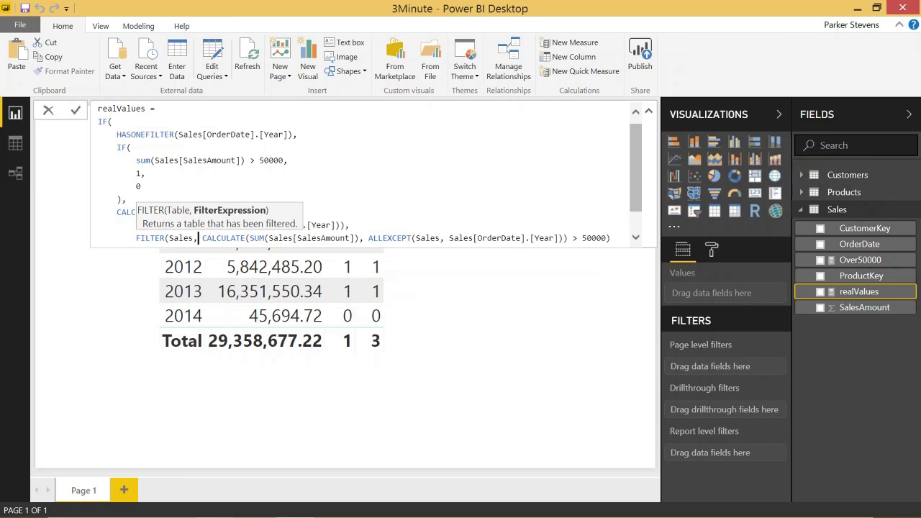
Step: Commit realValues, then review the Over50000 and realValues formulas
left_click(550, 304)
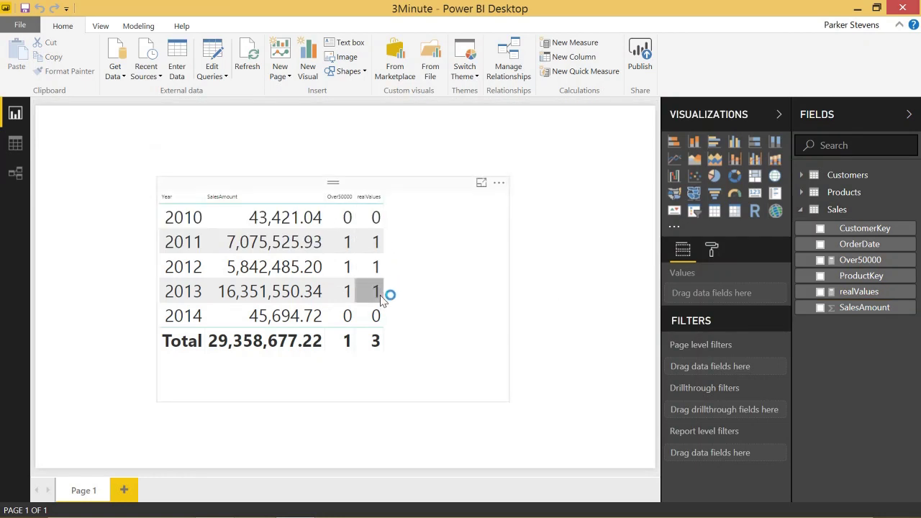
left_click(879, 265)
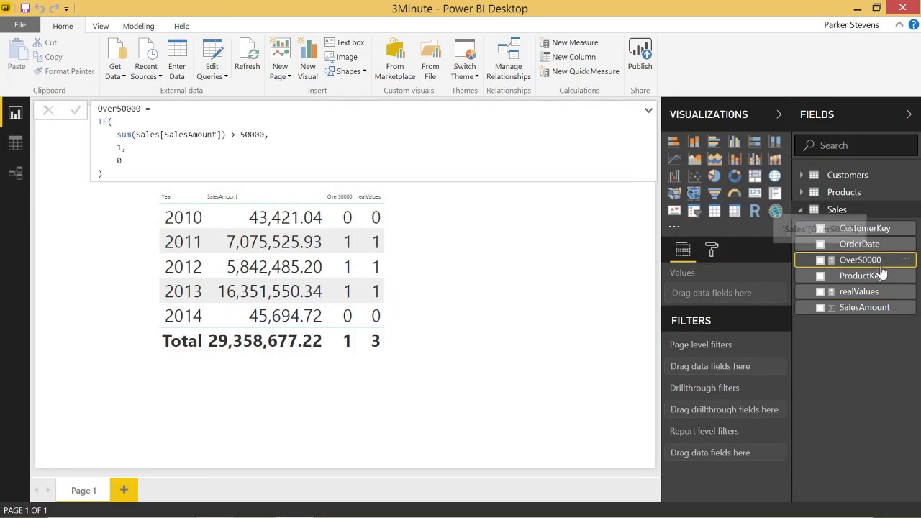
left_click(859, 292)
scroll(369, 176, "down", 1)
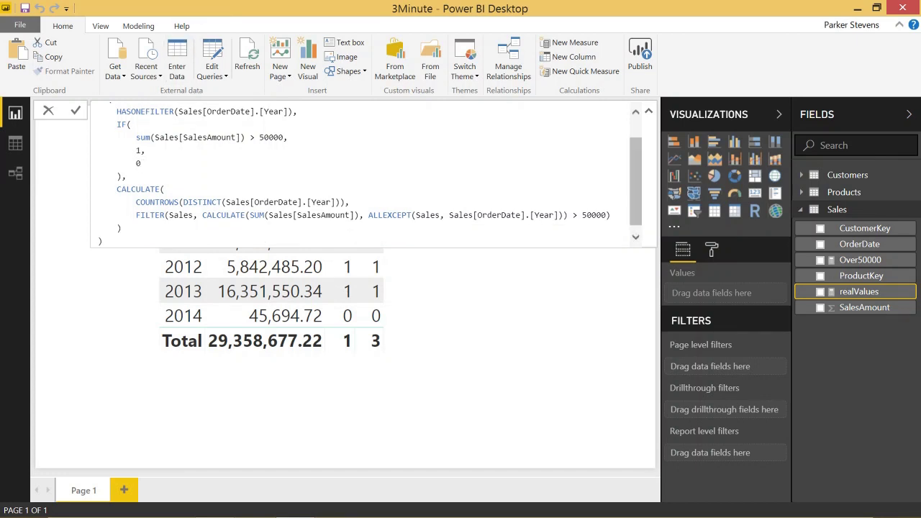
scroll(370, 175, "up", 1)
scroll(370, 175, "down", 1)
Step: Replace the CALCULATE total branch of realValues with the constant 9 so the table total shows 9
left_click(123, 228)
left_click_drag(123, 228, 118, 189)
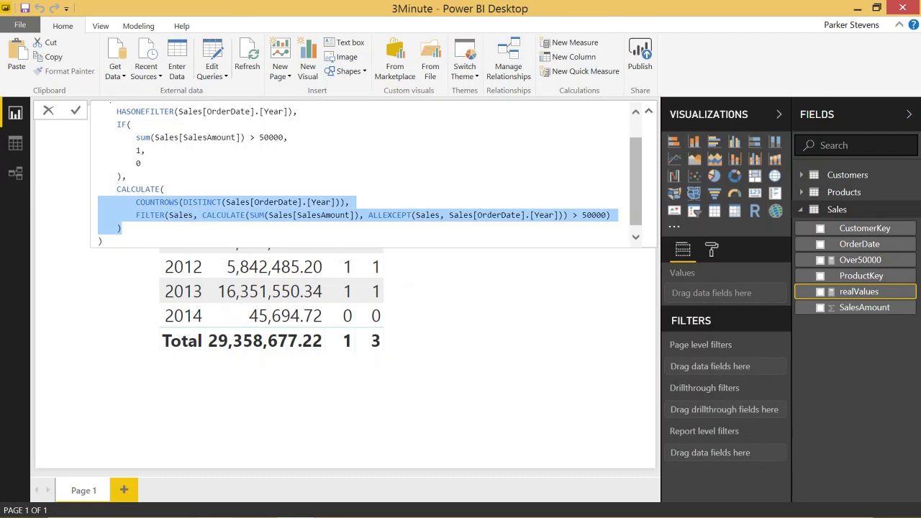
key("super+x")
left_click(165, 202)
left_click_drag(123, 228, 117, 189)
key("BackSpace")
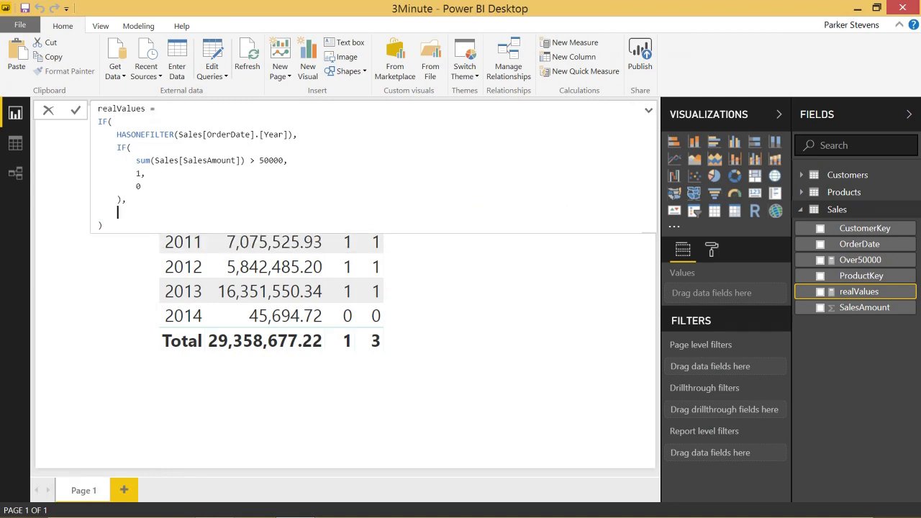
type("0")
key("Return")
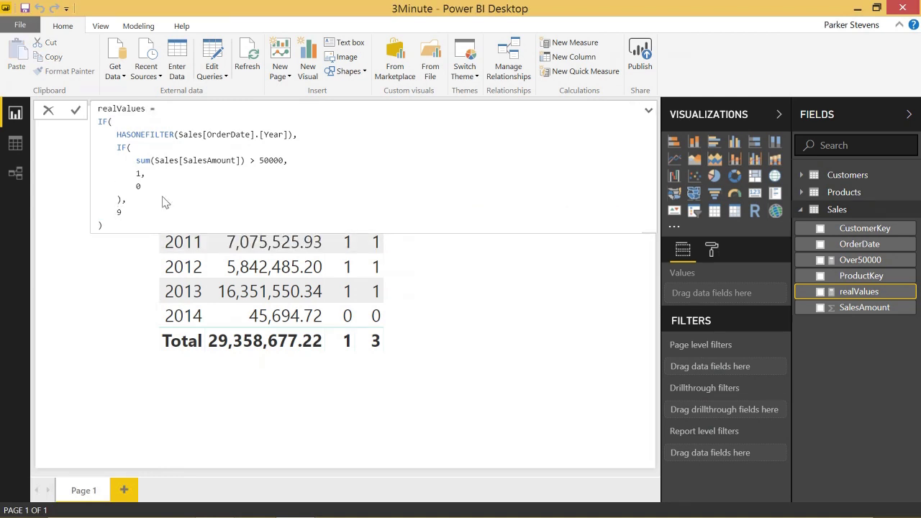
left_click(532, 294)
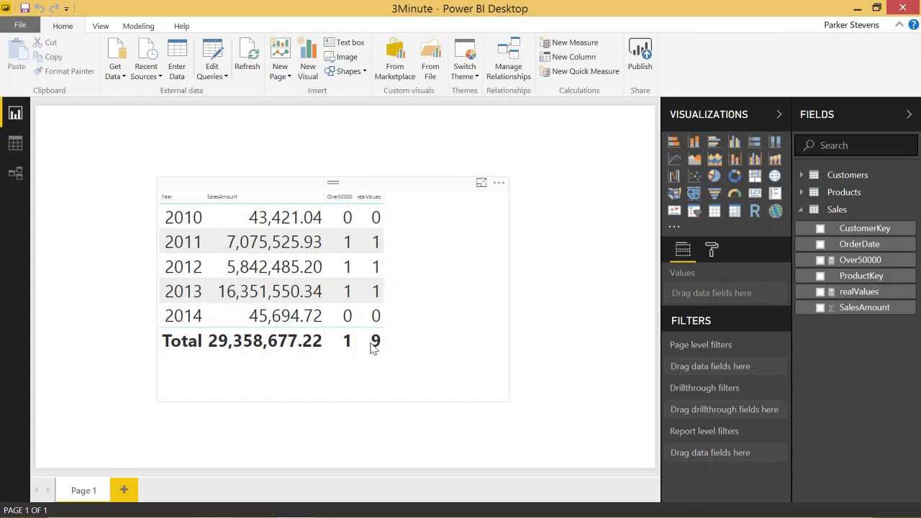
Step: In realValues, swap the constant 9 back for the CALCULATE distinct-year count so the total reads 3
left_click(827, 292)
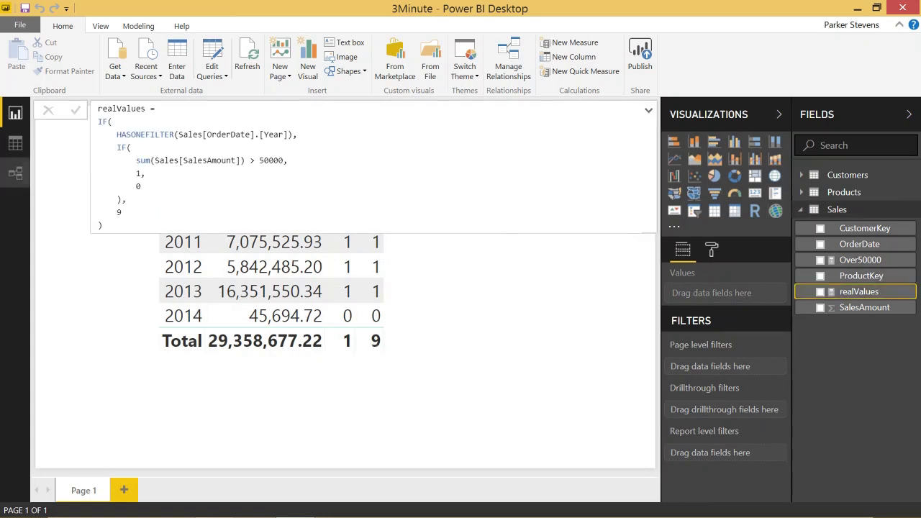
left_click(118, 212)
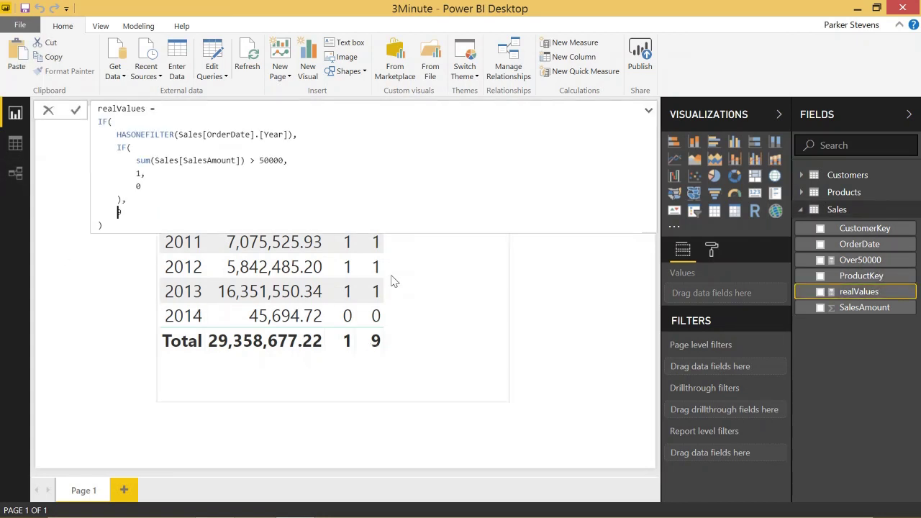
key("Delete")
key("ctrl+v")
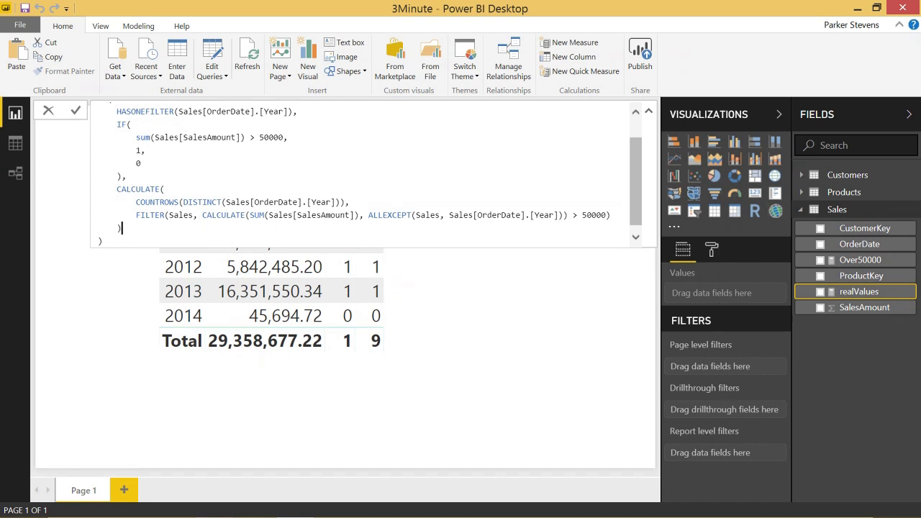
key("Return")
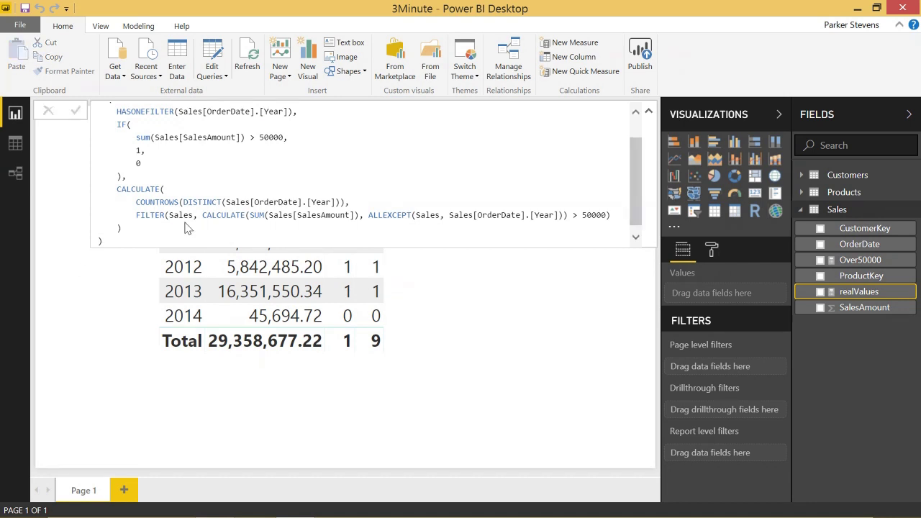
left_click(527, 323)
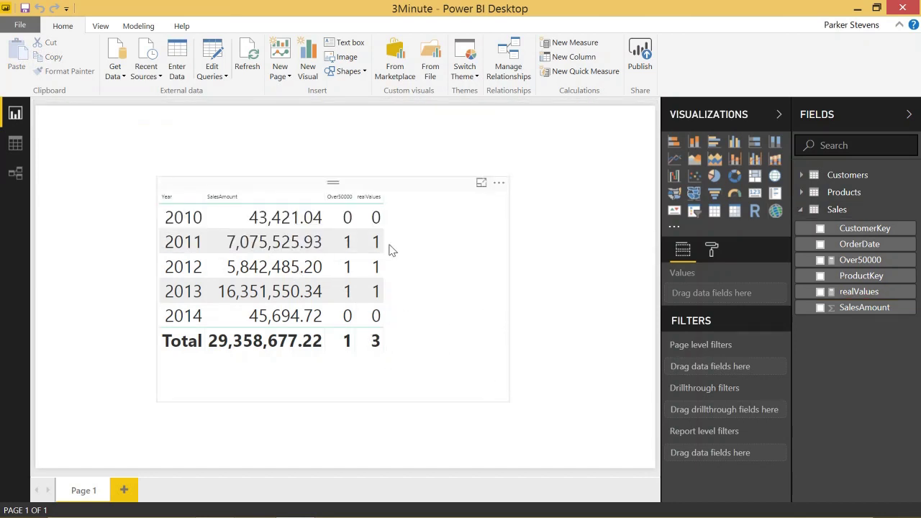